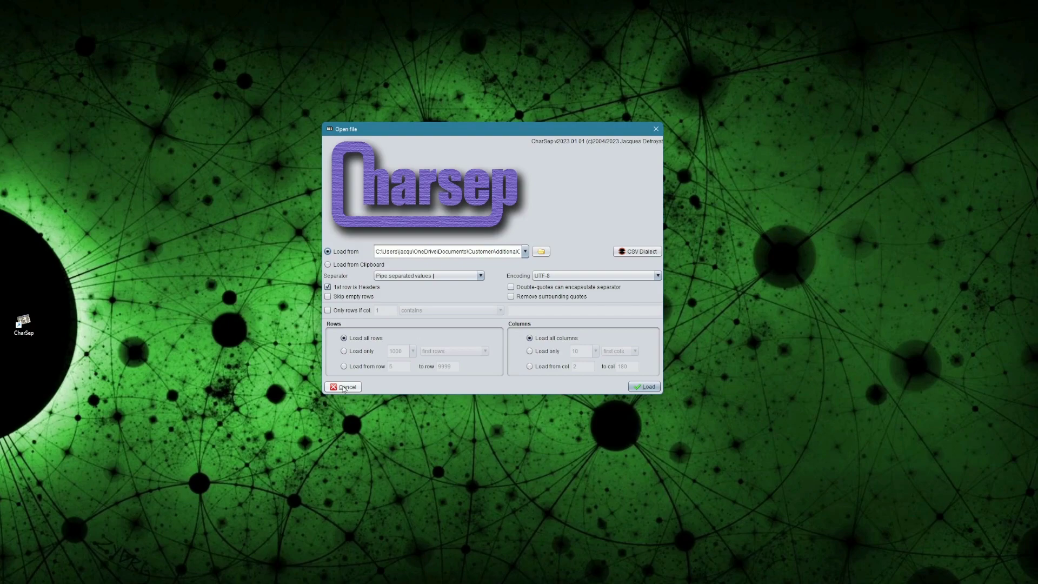
Step: Dismiss the file loading dialog and open the generator for a new grid of random data
{"action": "left_click", "coordinate": [344, 387]}
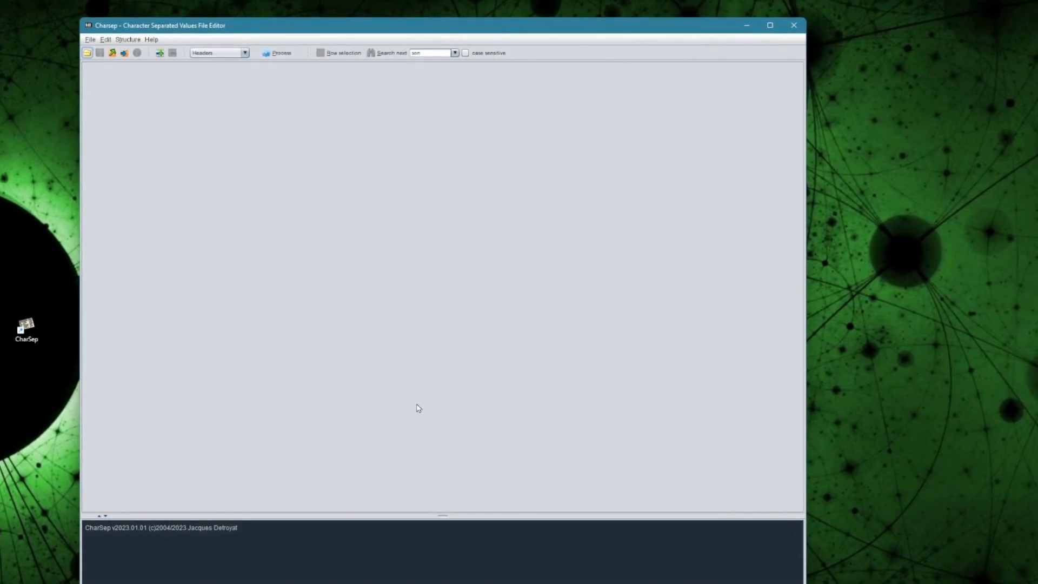
{"action": "left_click", "coordinate": [91, 35]}
{"action": "left_click", "coordinate": [117, 111]}
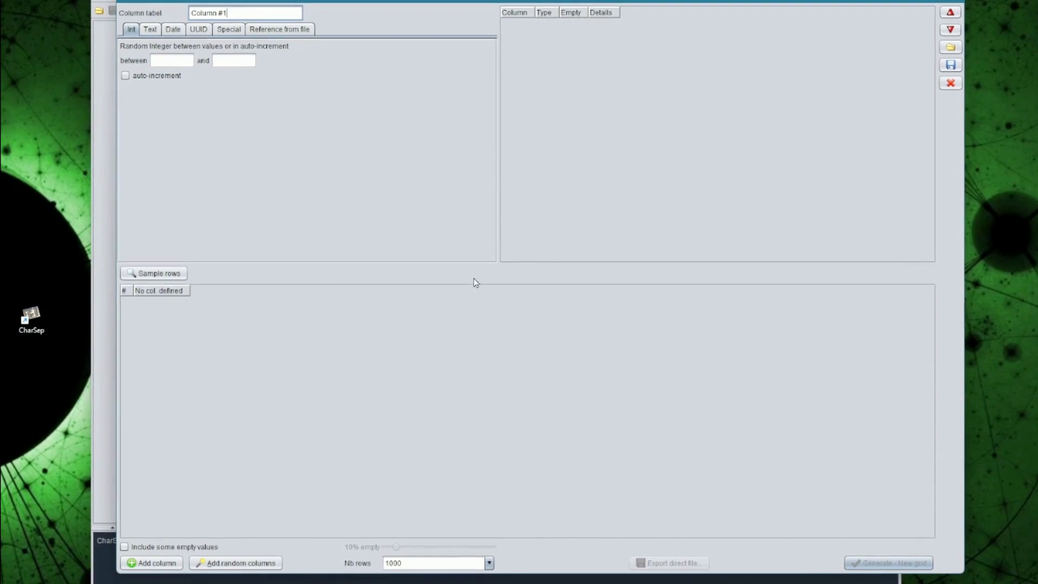
Step: Add a column labelled ID containing auto-increment integers starting from 1
{"action": "triple_click", "coordinate": [252, 9]}
{"action": "type", "text": "ID"}
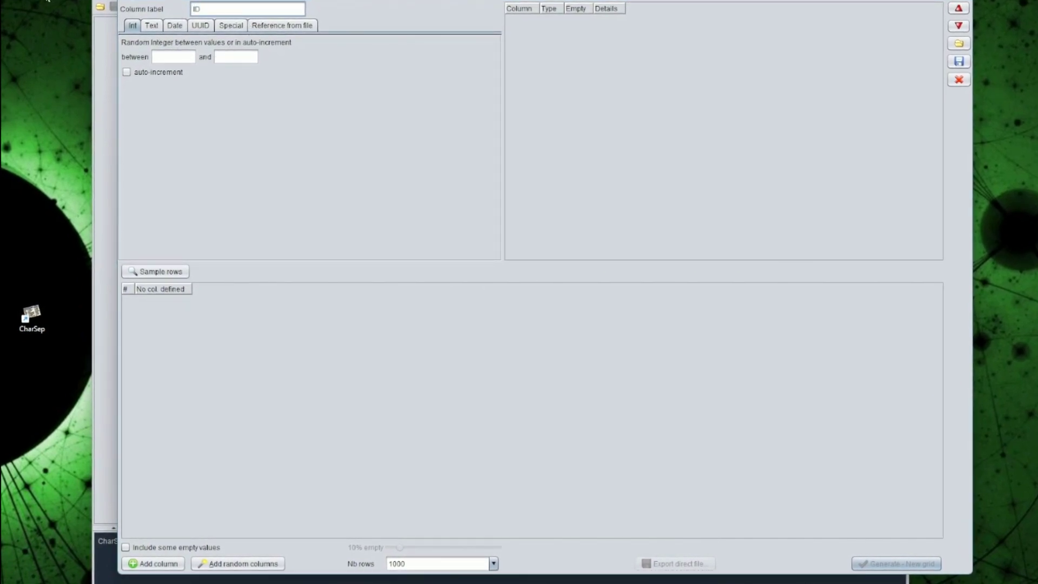
{"action": "left_click", "coordinate": [127, 73]}
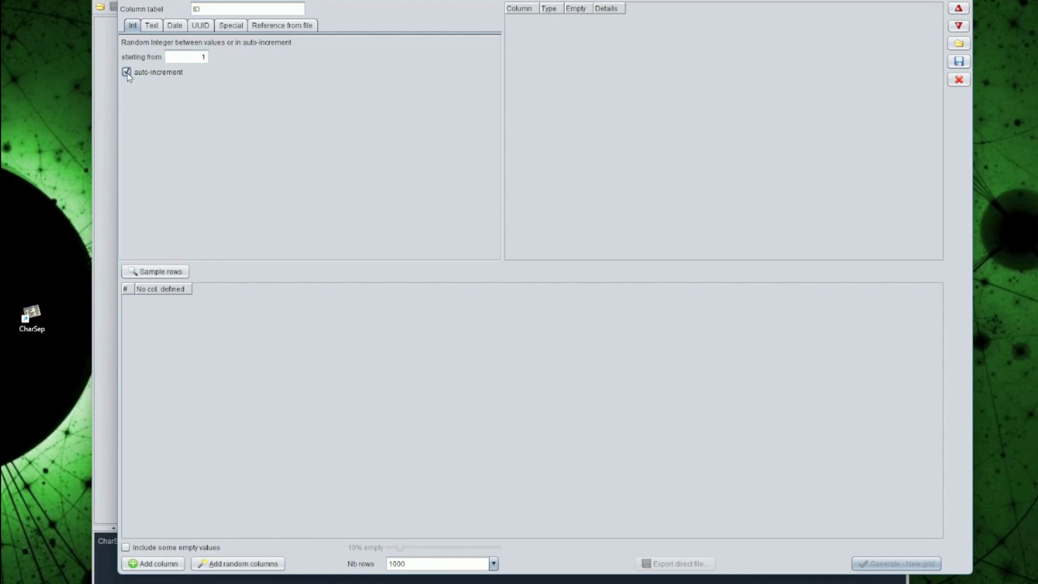
{"action": "left_click", "coordinate": [162, 564]}
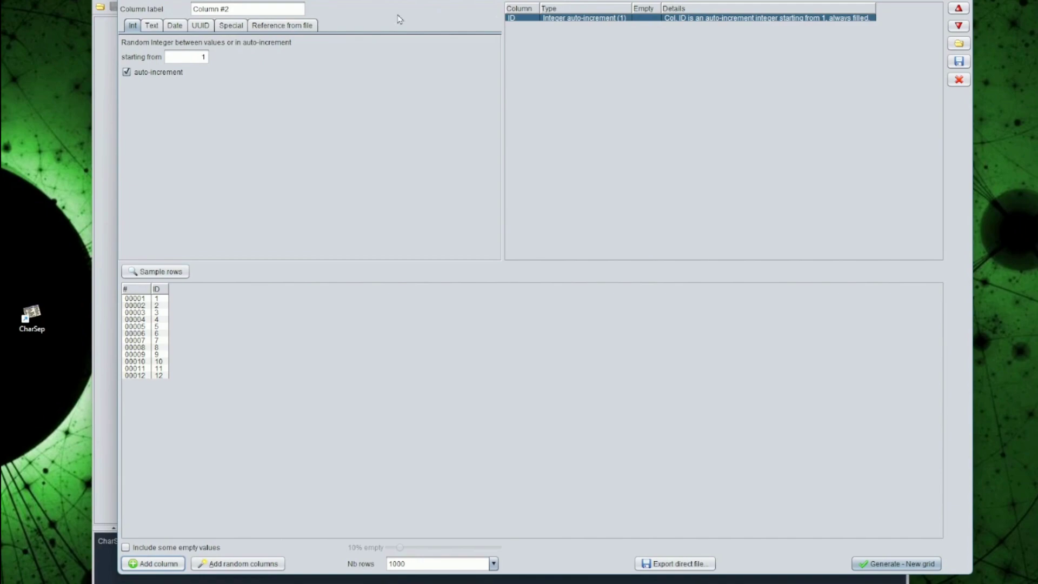
Step: Add a NAME text column generating Firstname Lastname values in Pretty Print format
{"action": "left_click_drag", "start_coordinate": [264, 13], "coordinate": [121, 2]}
{"action": "type", "text": "NAME"}
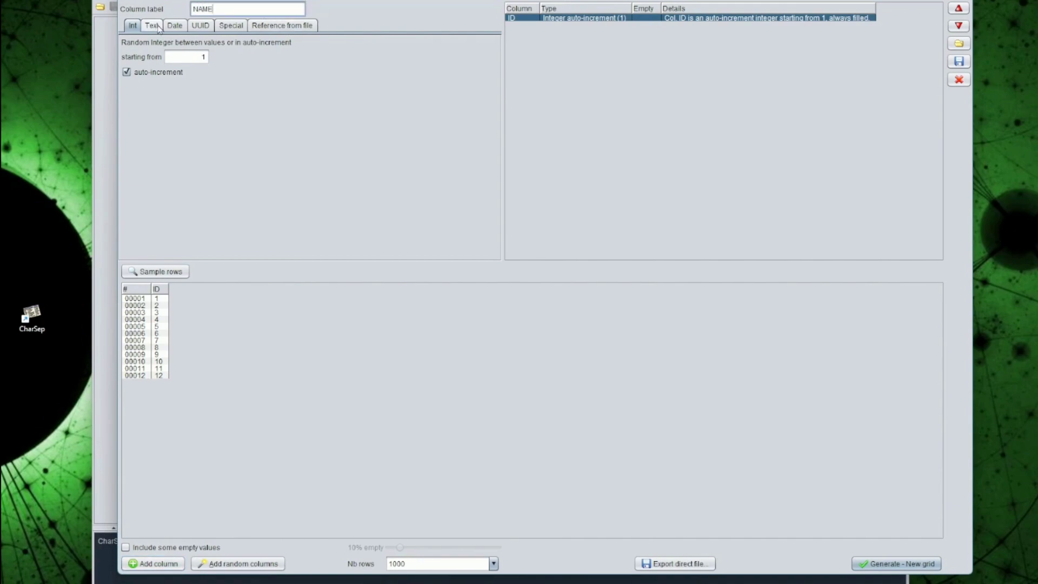
{"action": "left_click", "coordinate": [151, 26]}
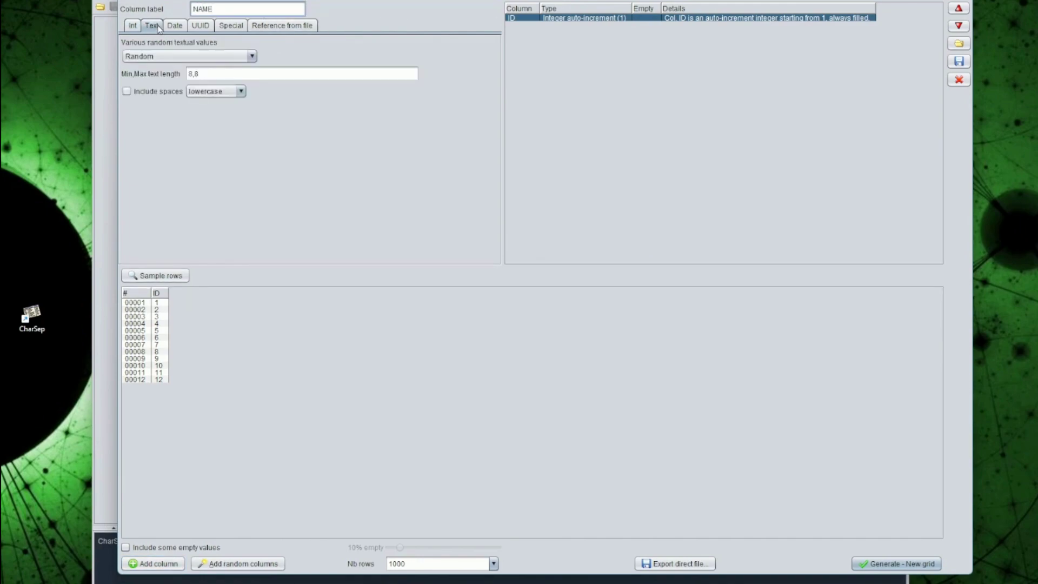
{"action": "left_click", "coordinate": [177, 56]}
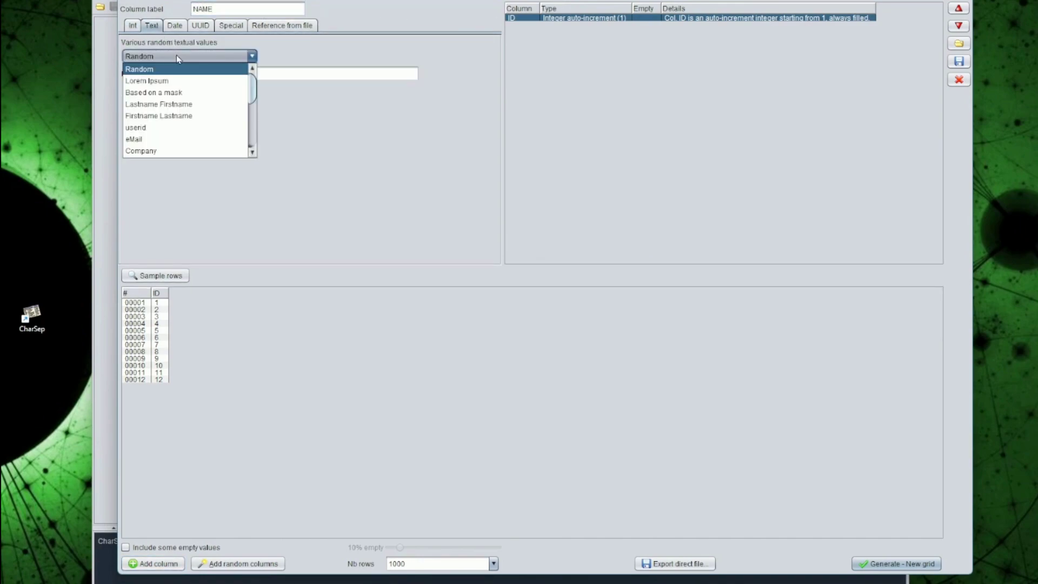
{"action": "left_click", "coordinate": [179, 115]}
{"action": "left_click", "coordinate": [247, 91]}
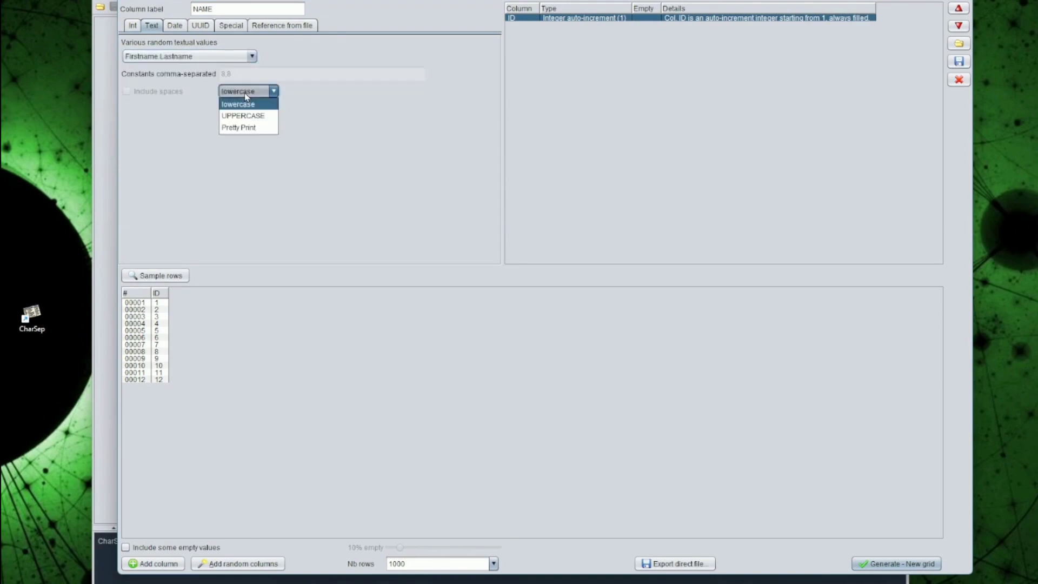
{"action": "left_click", "coordinate": [246, 127]}
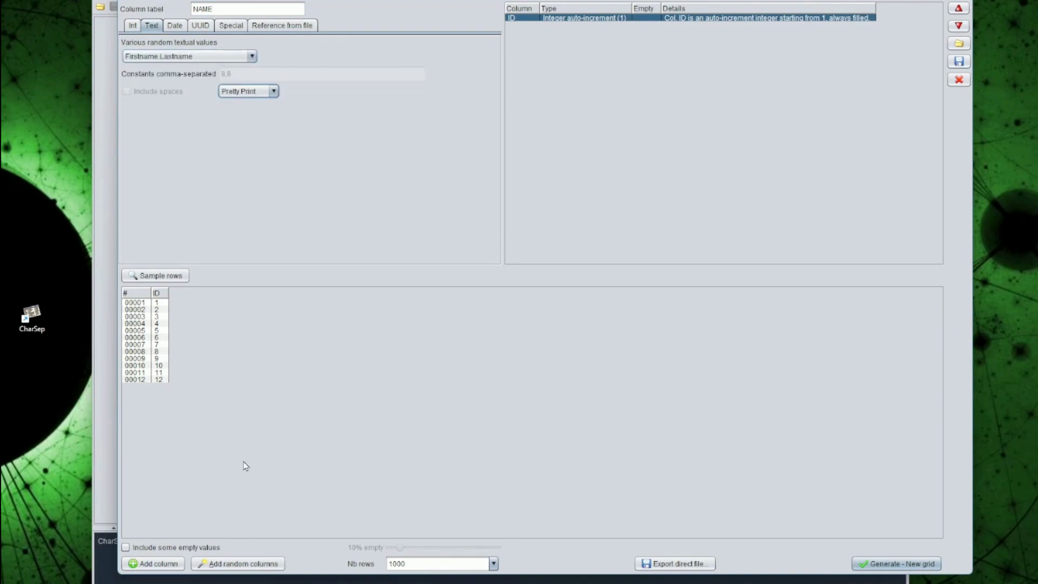
{"action": "left_click", "coordinate": [172, 565]}
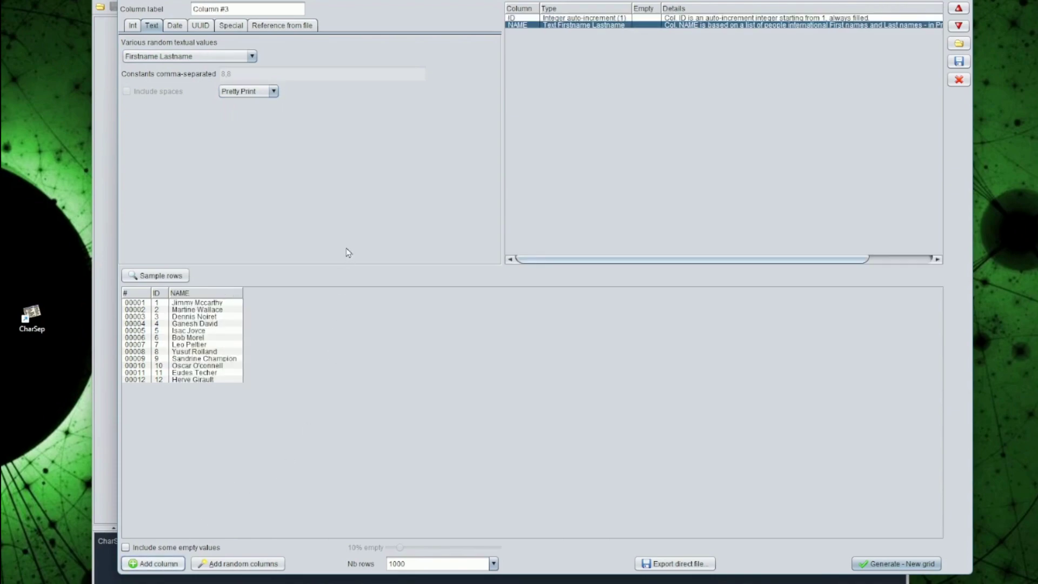
Step: Add a BIRTHDATE column of random yyyy-MM-dd dates between 1920-01-06 and 2010-01-06, with 50% empty values
{"action": "left_click_drag", "start_coordinate": [246, 7], "coordinate": [38, 5]}
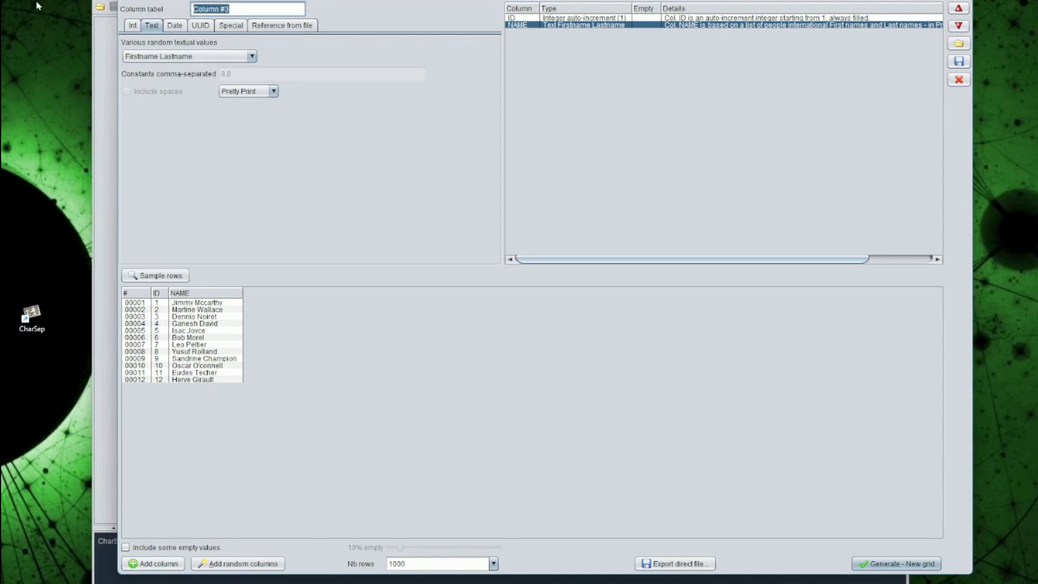
{"action": "type", "text": "BIRTHDATE"}
{"action": "left_click", "coordinate": [175, 26]}
{"action": "left_click", "coordinate": [208, 97]}
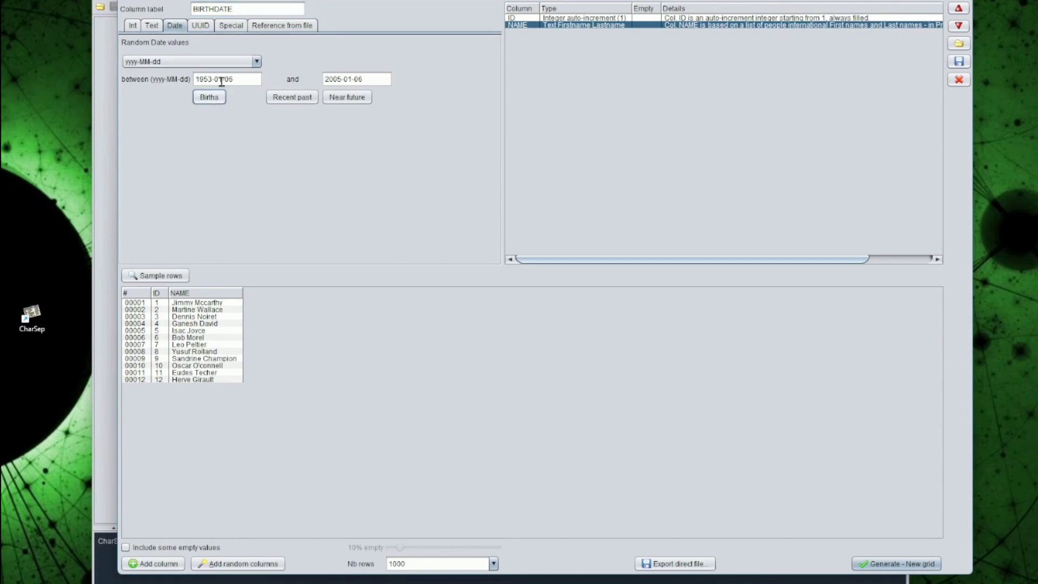
{"action": "left_click", "coordinate": [209, 79]}
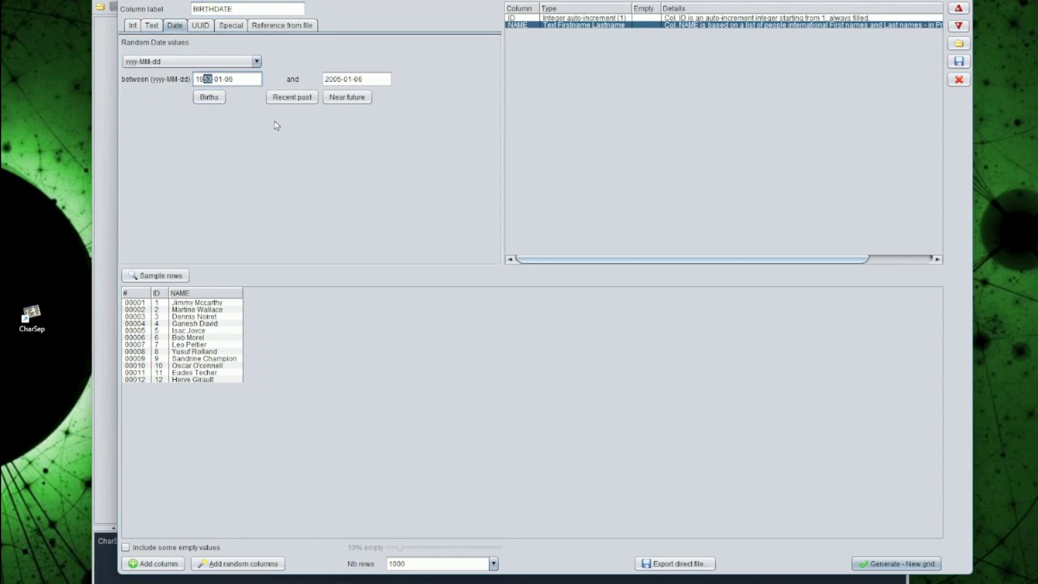
{"action": "type", "text": "20"}
{"action": "key", "text": "Tab"}
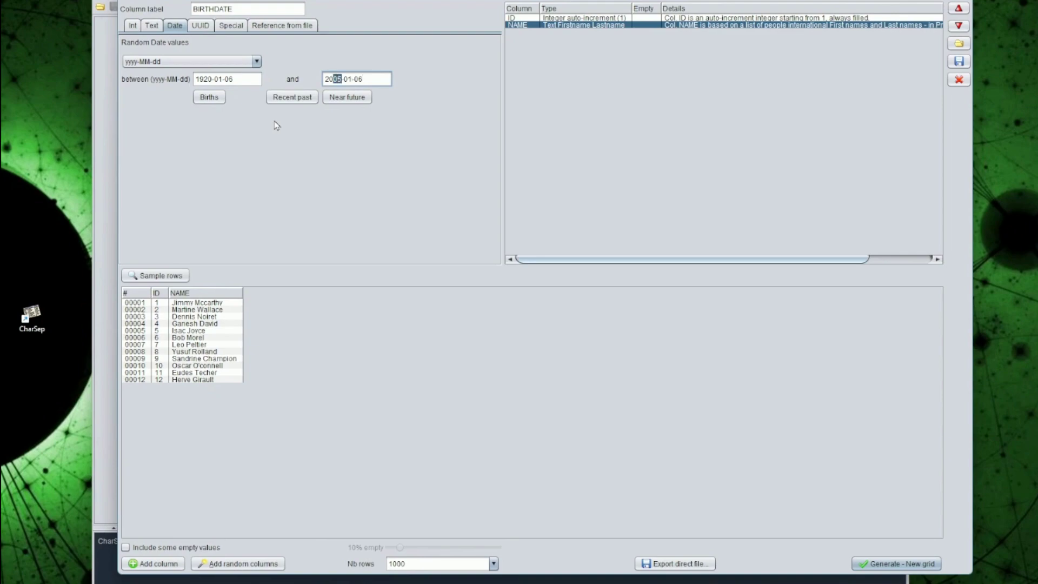
{"action": "type", "text": "10"}
{"action": "left_click", "coordinate": [155, 549]}
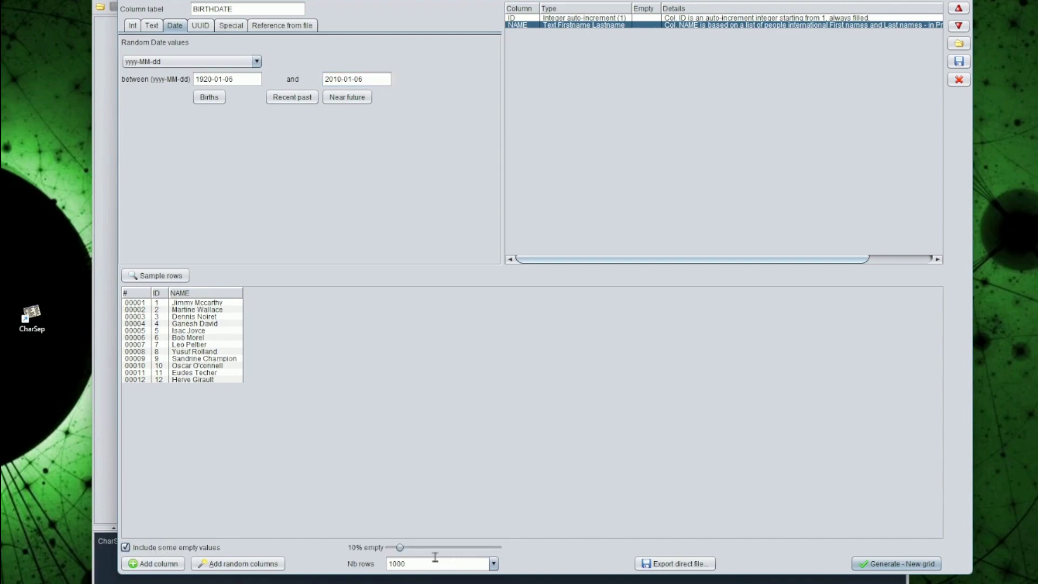
{"action": "left_click_drag", "start_coordinate": [400, 547], "coordinate": [444, 561]}
{"action": "left_click", "coordinate": [162, 565]}
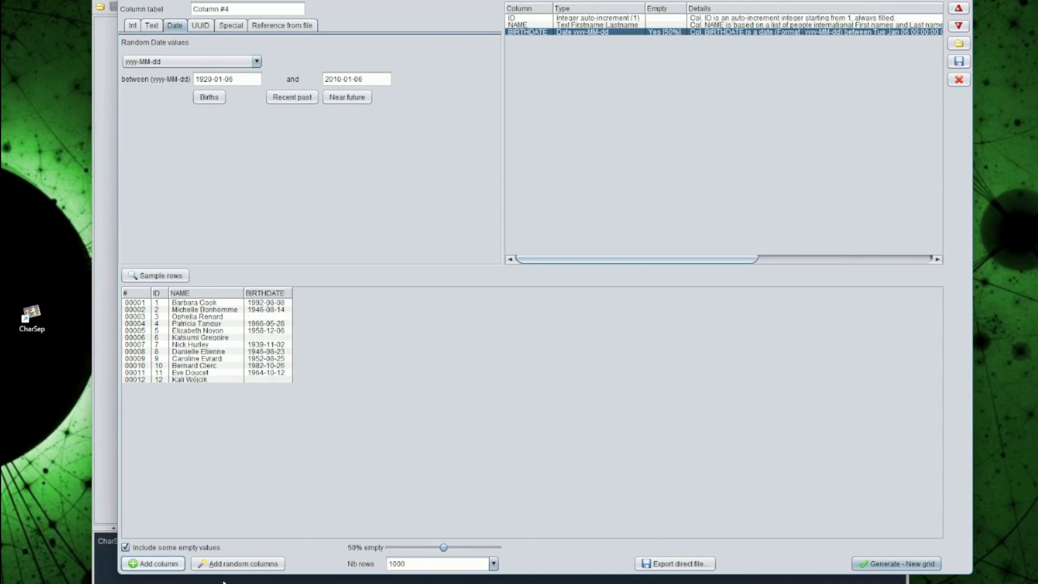
Step: Add an EMAIL text column of the eMail type with 10% empty values
{"action": "left_click_drag", "start_coordinate": [240, 10], "coordinate": [176, 4]}
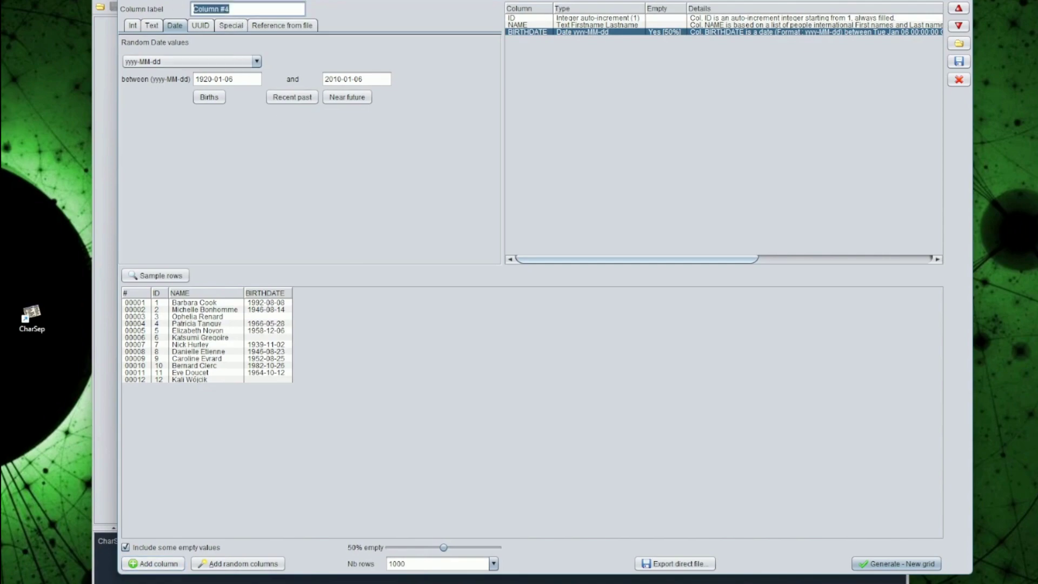
{"action": "type", "text": "EMAIL"}
{"action": "left_click", "coordinate": [152, 25]}
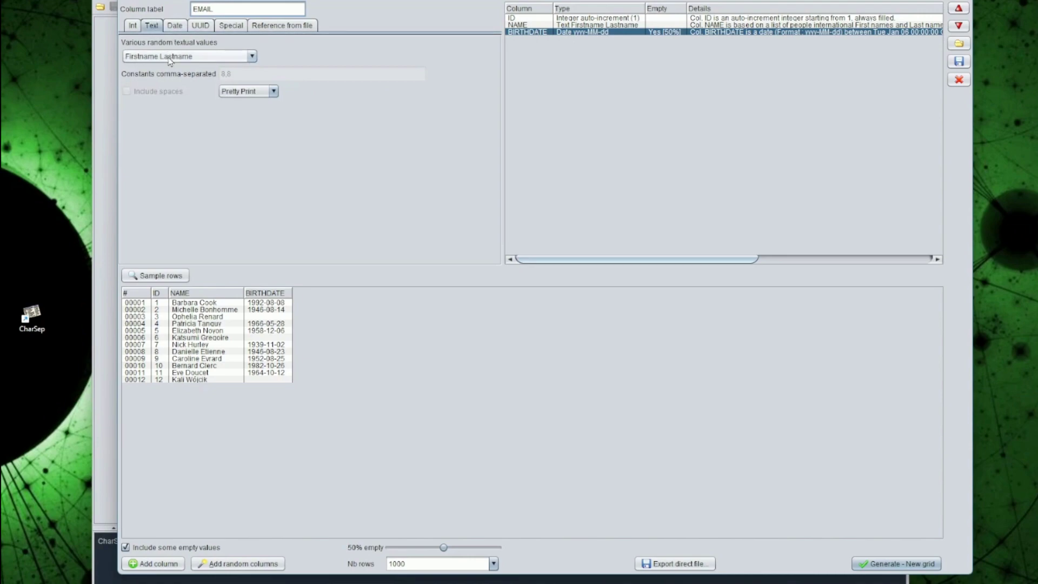
{"action": "left_click", "coordinate": [169, 57]}
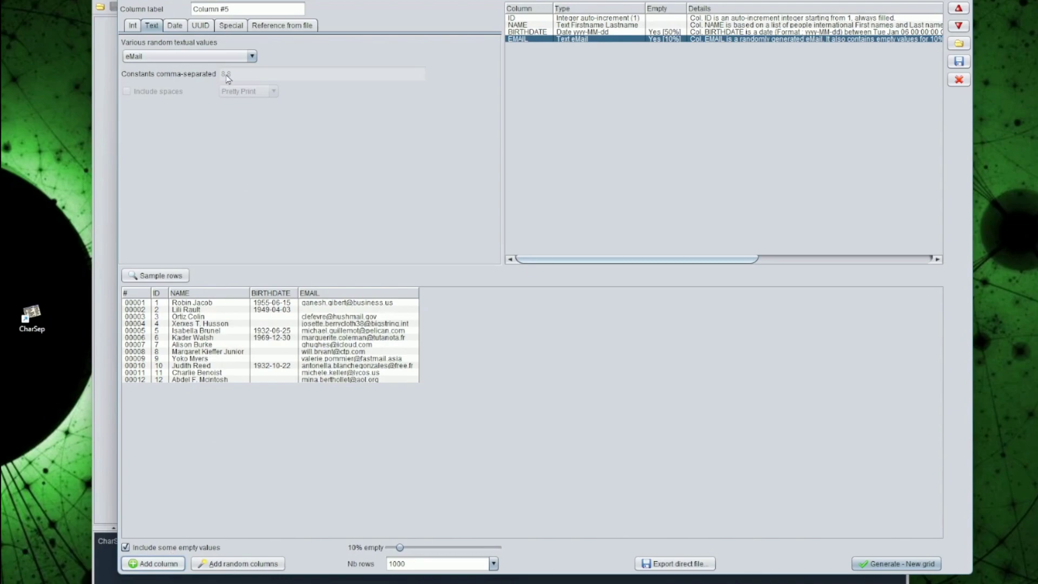
Step: Add an always-filled STATUS text column using a Set of Constants with the values Public,Private,Not a customer
{"action": "left_click", "coordinate": [231, 9]}
{"action": "type", "text": "STATUS"}
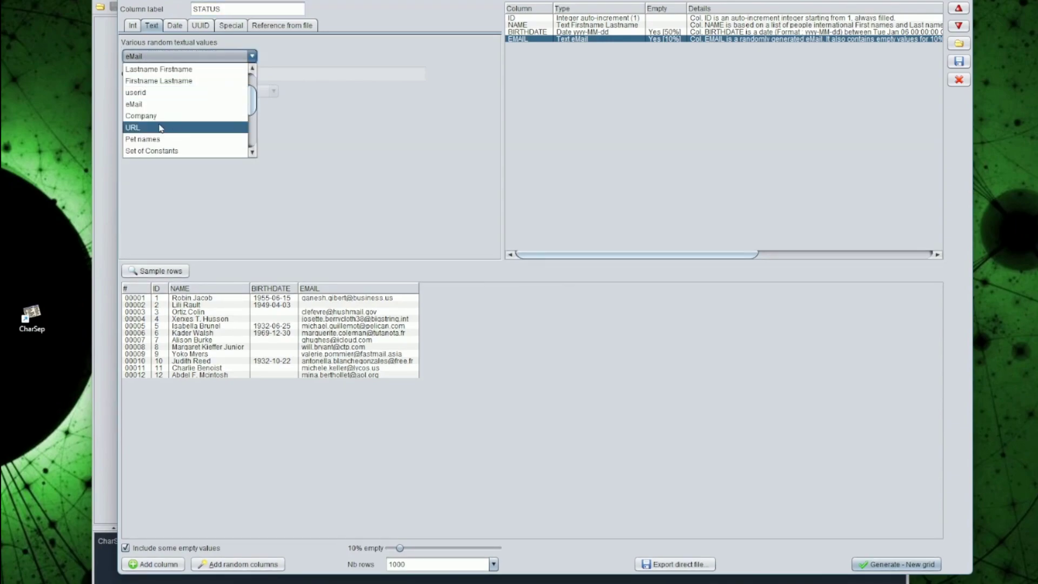
{"action": "left_click", "coordinate": [162, 151]}
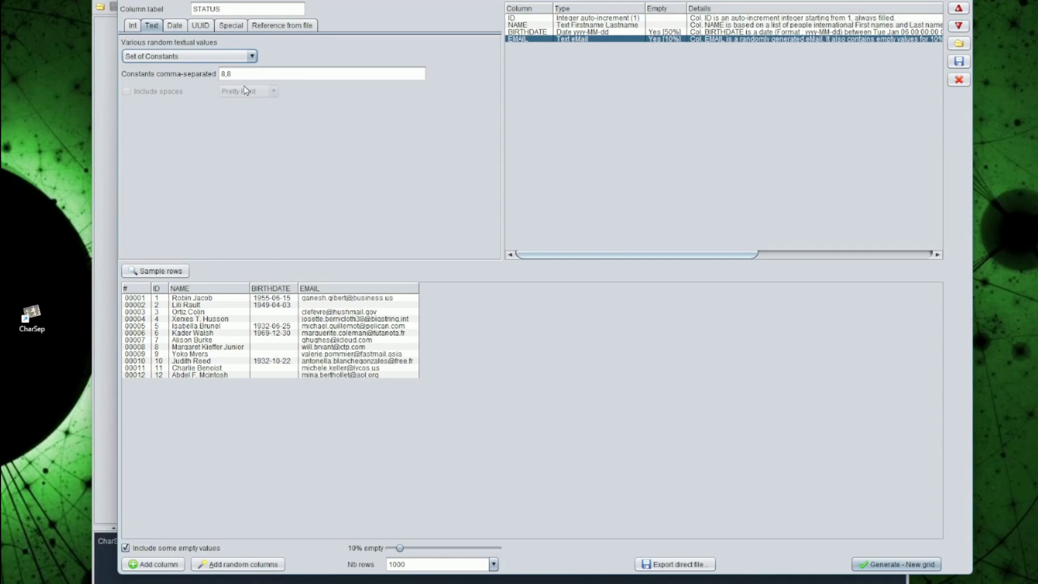
{"action": "key", "text": "Tab"}
{"action": "type", "text": "P"}
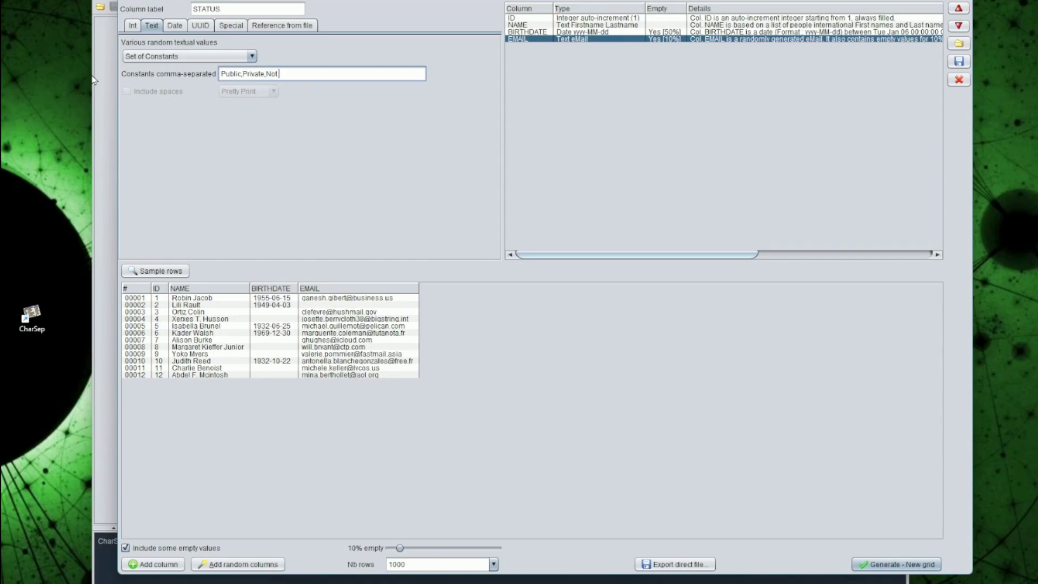
{"action": "type", "text": "ublic,Private,Not a customer"}
{"action": "left_click", "coordinate": [190, 550]}
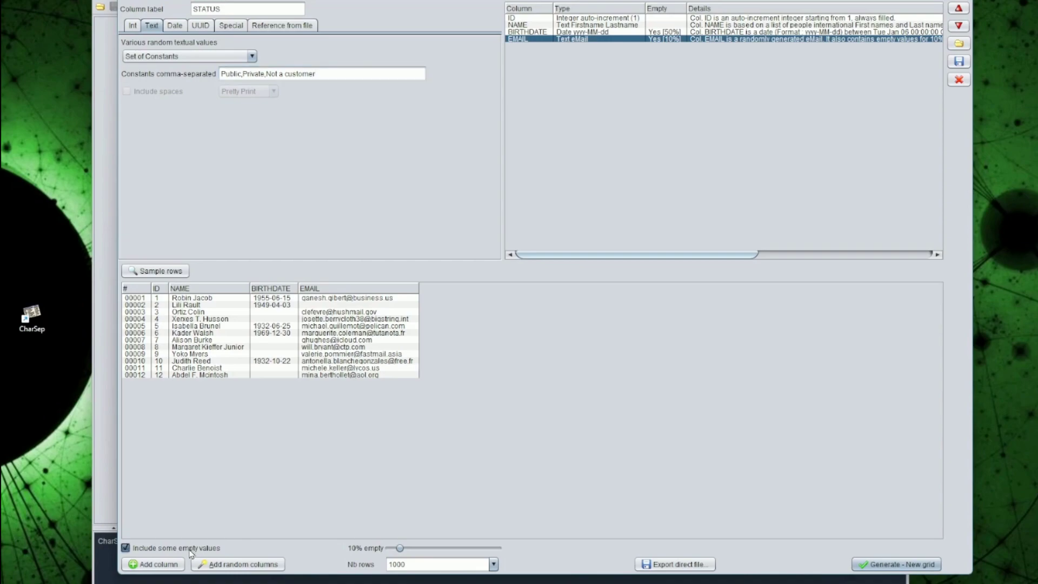
{"action": "left_click", "coordinate": [144, 565]}
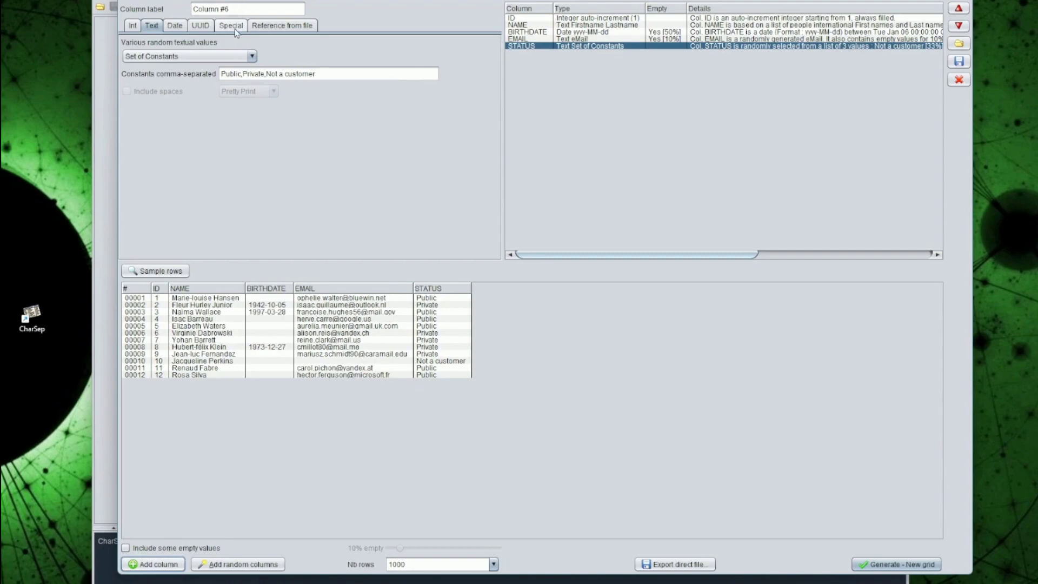
Step: Add a PREFCOLOR text column based on the predefined Colors set of constants
{"action": "triple_click", "coordinate": [233, 8]}
{"action": "type", "text": "P"}
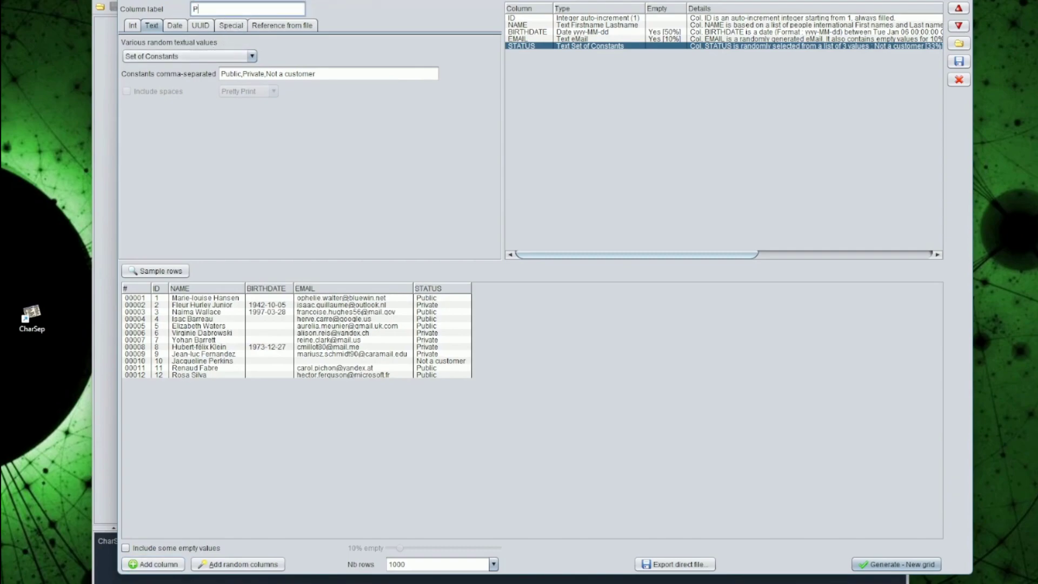
{"action": "type", "text": "REFCOLOR"}
{"action": "left_click", "coordinate": [150, 57]}
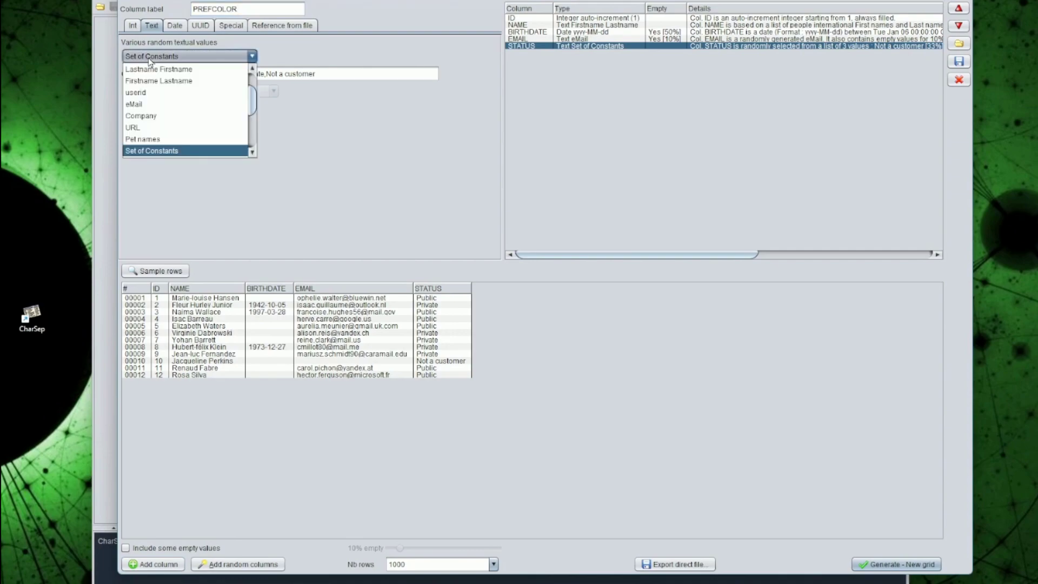
{"action": "scroll", "coordinate": [162, 108], "scroll_direction": "down", "scroll_amount": 2}
{"action": "left_click", "coordinate": [174, 124]}
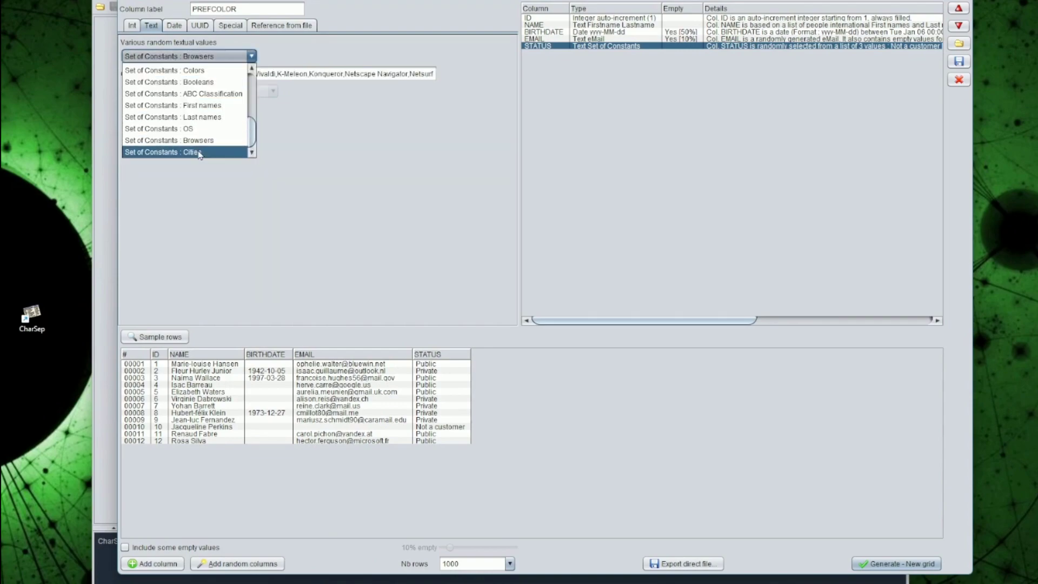
{"action": "left_click", "coordinate": [200, 153]}
{"action": "left_click", "coordinate": [195, 56]}
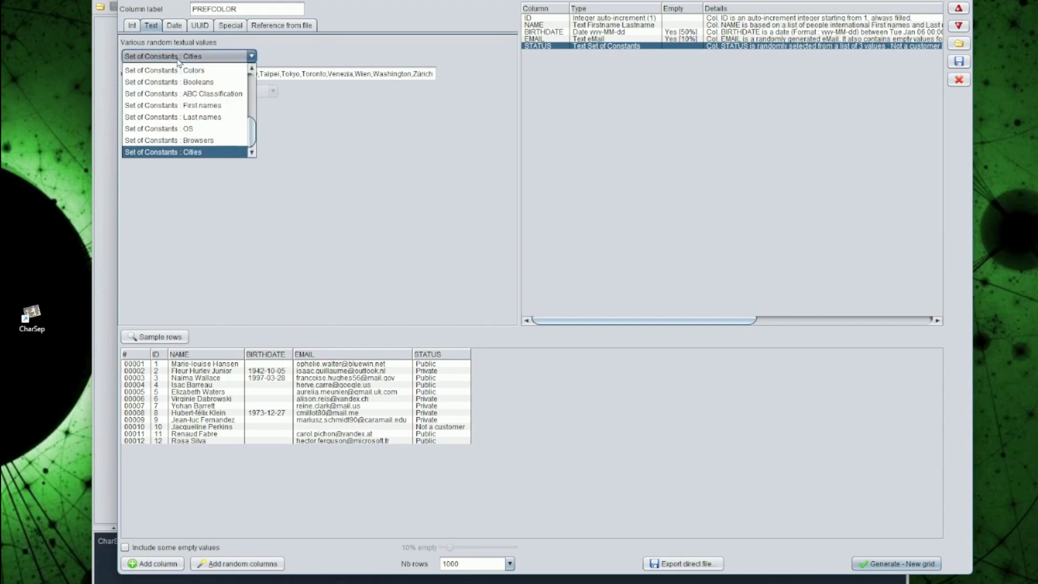
{"action": "left_click", "coordinate": [196, 71]}
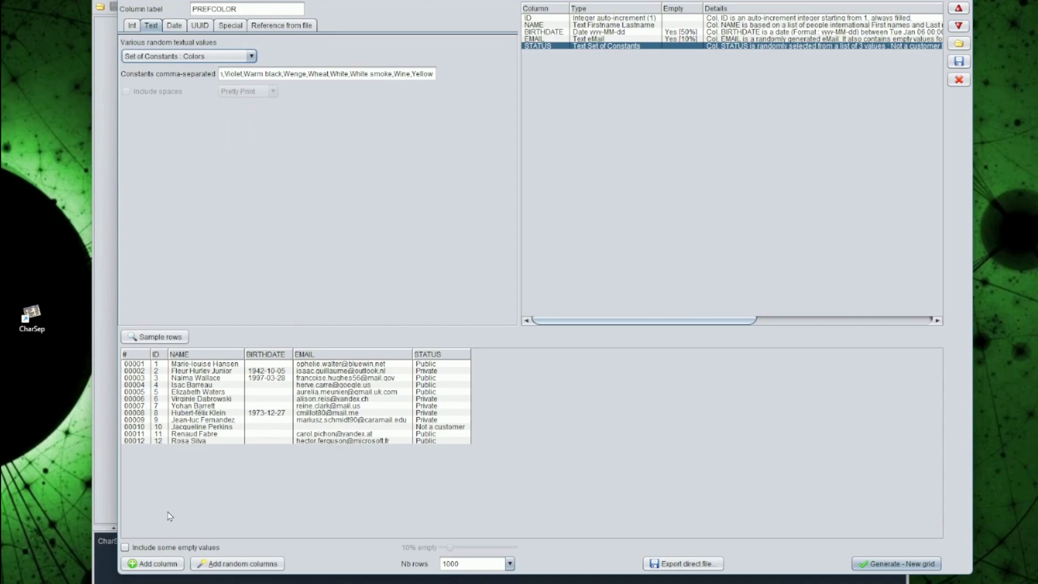
{"action": "left_click", "coordinate": [159, 564]}
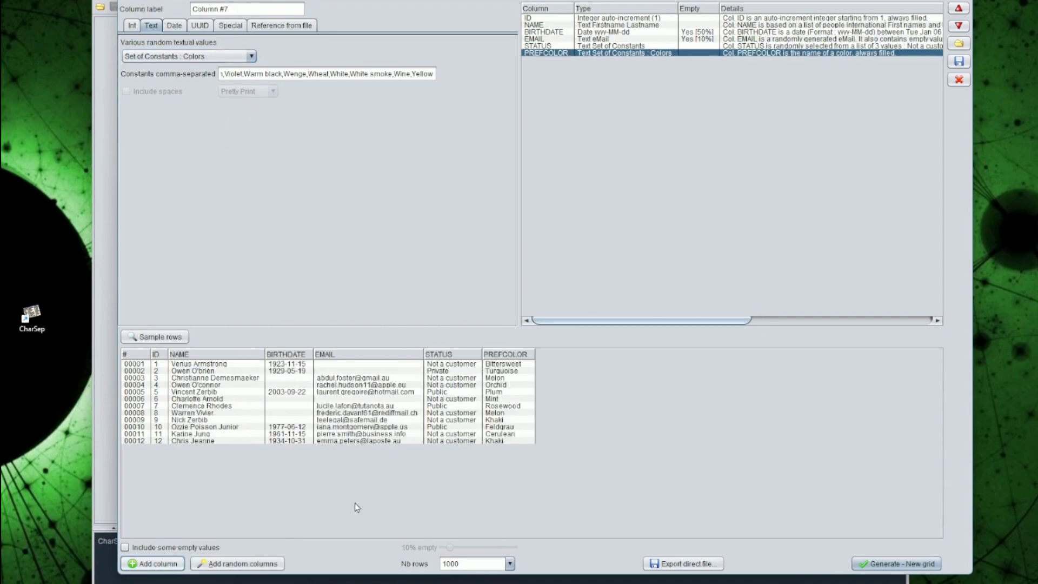
Step: Add an always-filled CUSTOMER CLASSIF text column based on the predefined ABC Classification set of constants
{"action": "triple_click", "coordinate": [240, 10]}
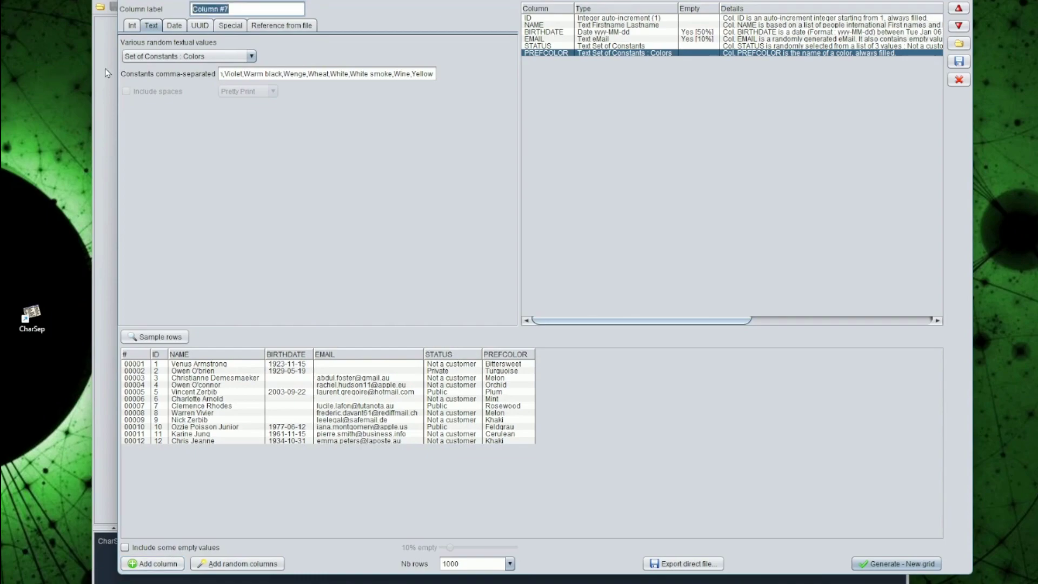
{"action": "left_click", "coordinate": [170, 56]}
{"action": "left_click", "coordinate": [173, 94]}
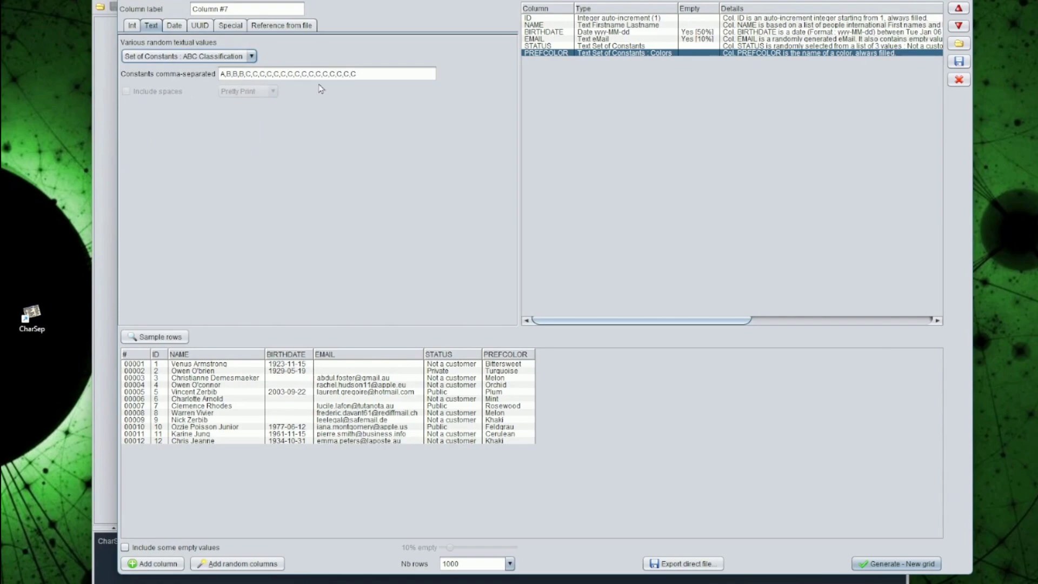
{"action": "left_click", "coordinate": [230, 9]}
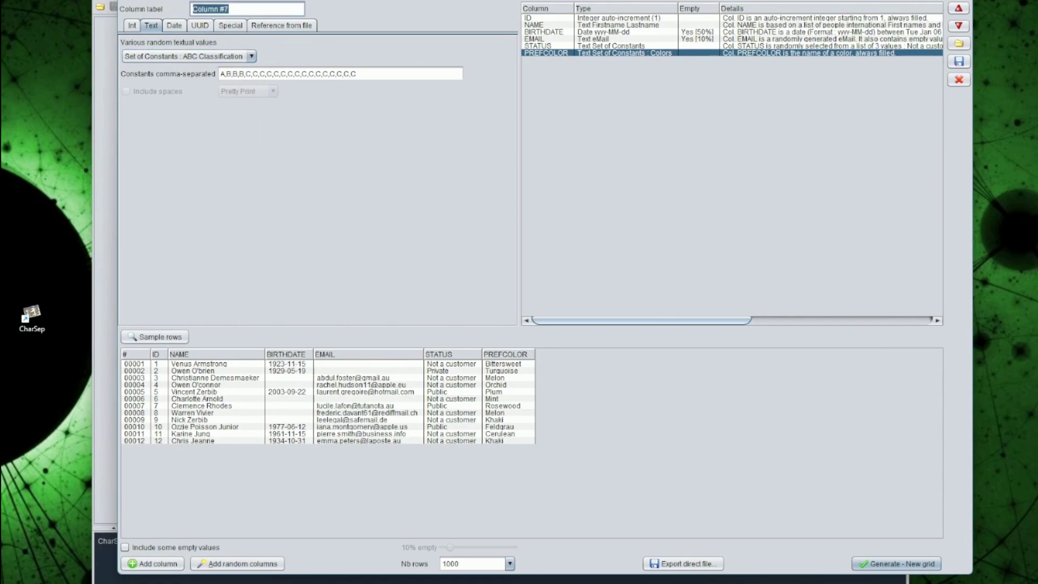
{"action": "type", "text": "CUSTOMER CLASSIF"}
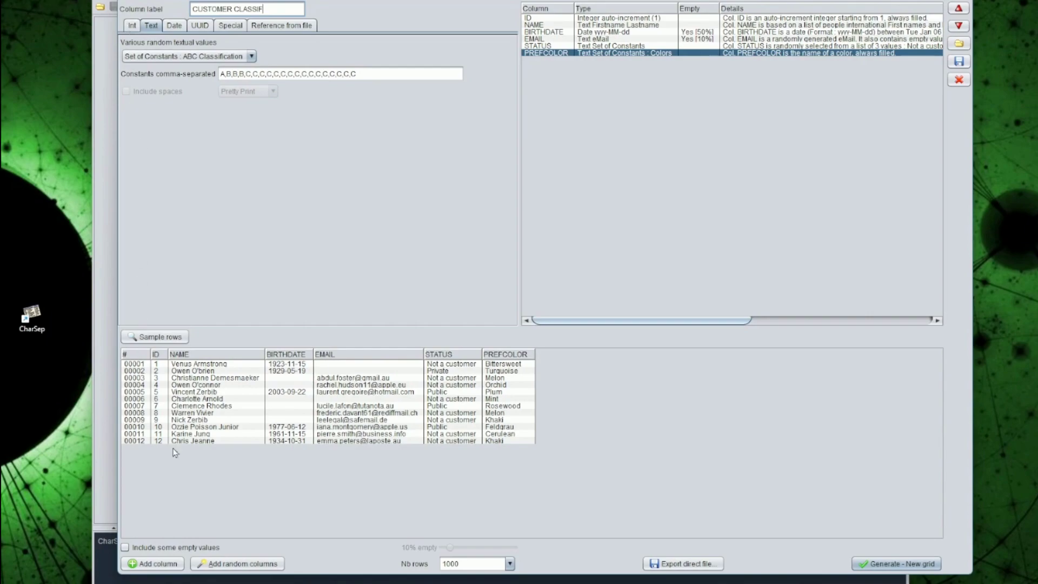
{"action": "left_click", "coordinate": [164, 565]}
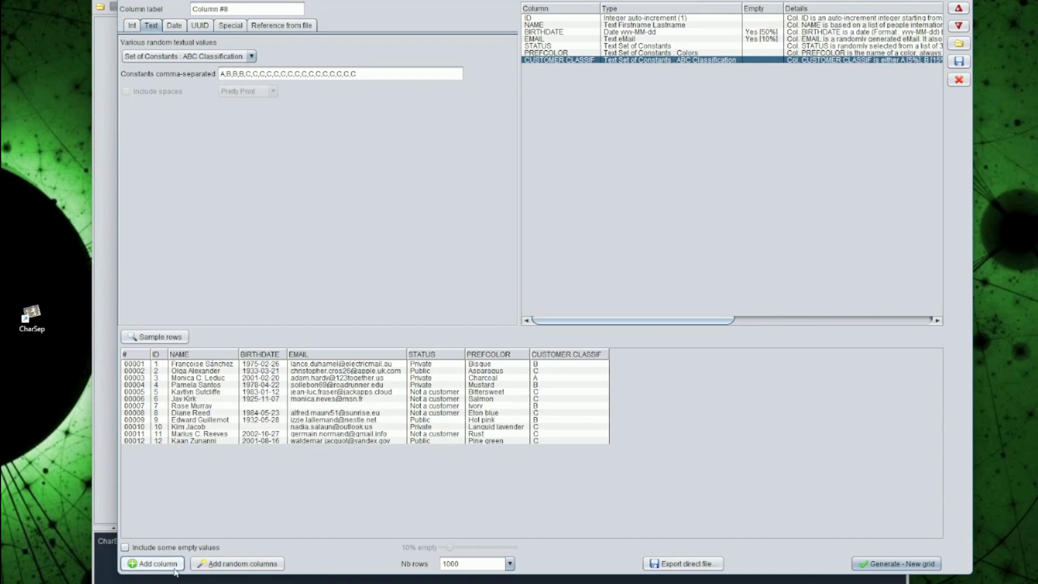
{"action": "left_click_drag", "start_coordinate": [549, 368], "coordinate": [555, 437]}
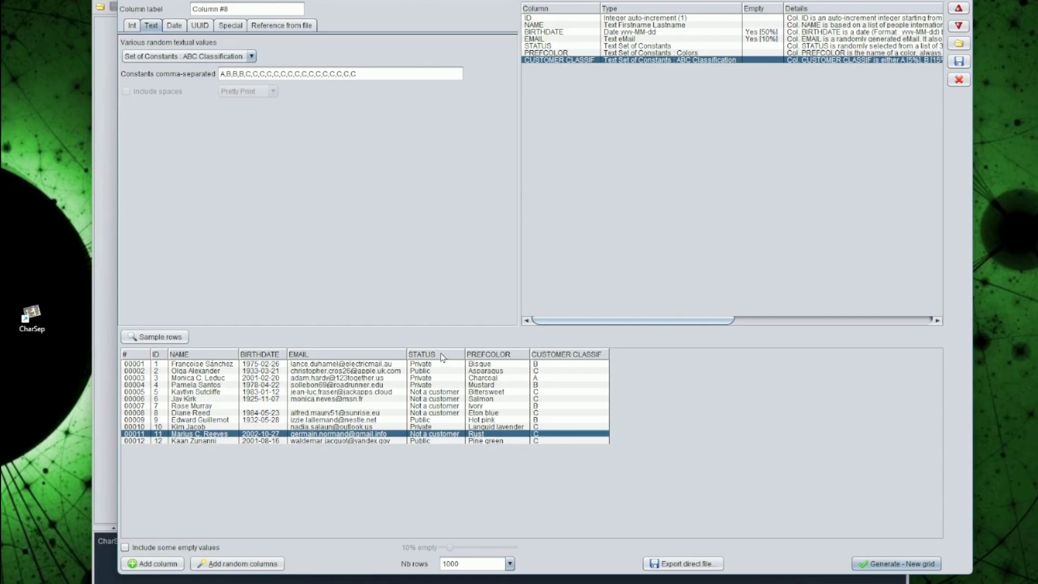
Step: Examine the separator and encoding options for sourcing a column's random values from a reference file
{"action": "left_click", "coordinate": [312, 25]}
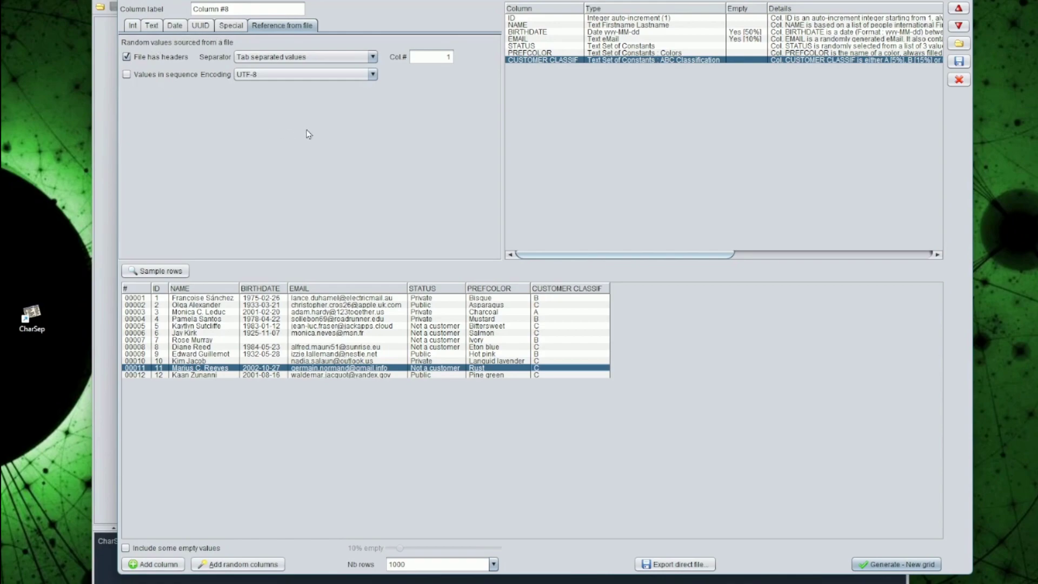
{"action": "left_click", "coordinate": [276, 59]}
{"action": "left_click", "coordinate": [273, 69]}
{"action": "left_click", "coordinate": [273, 76]}
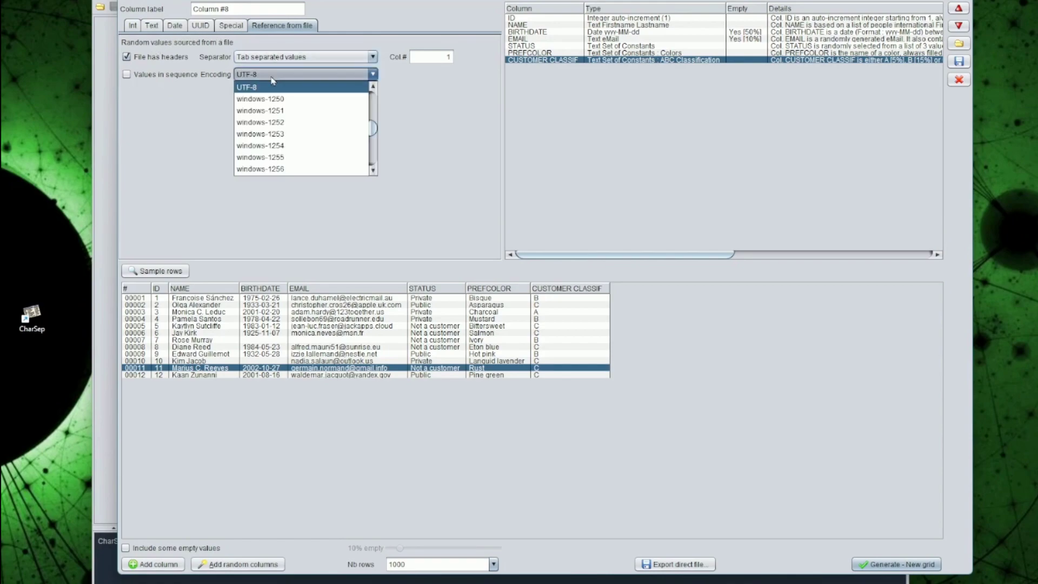
{"action": "left_click", "coordinate": [272, 78]}
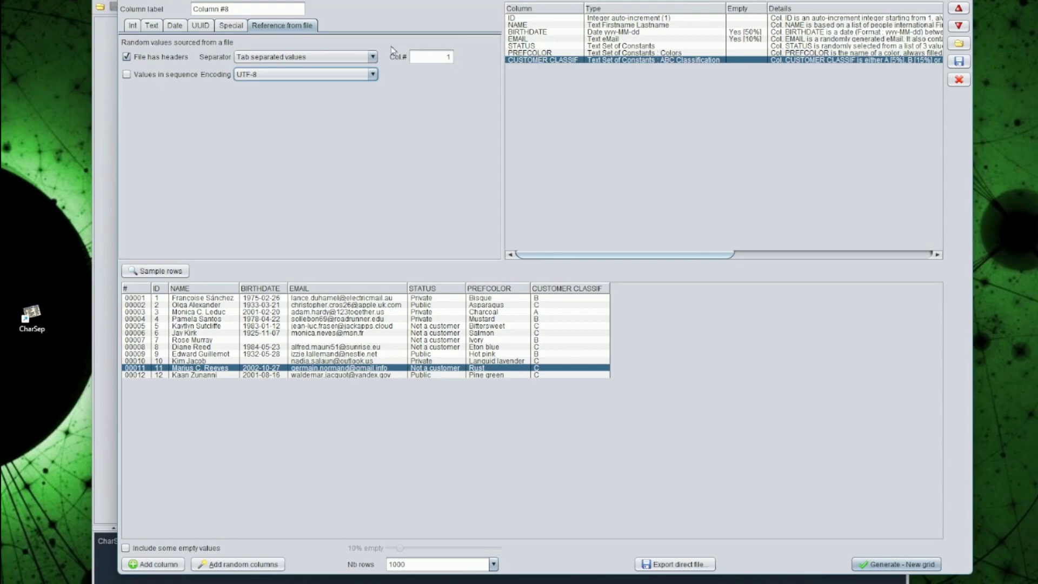
Step: Add an always-filled GUID column of dash-separated, lowercase UUIDs
{"action": "left_click", "coordinate": [251, 9]}
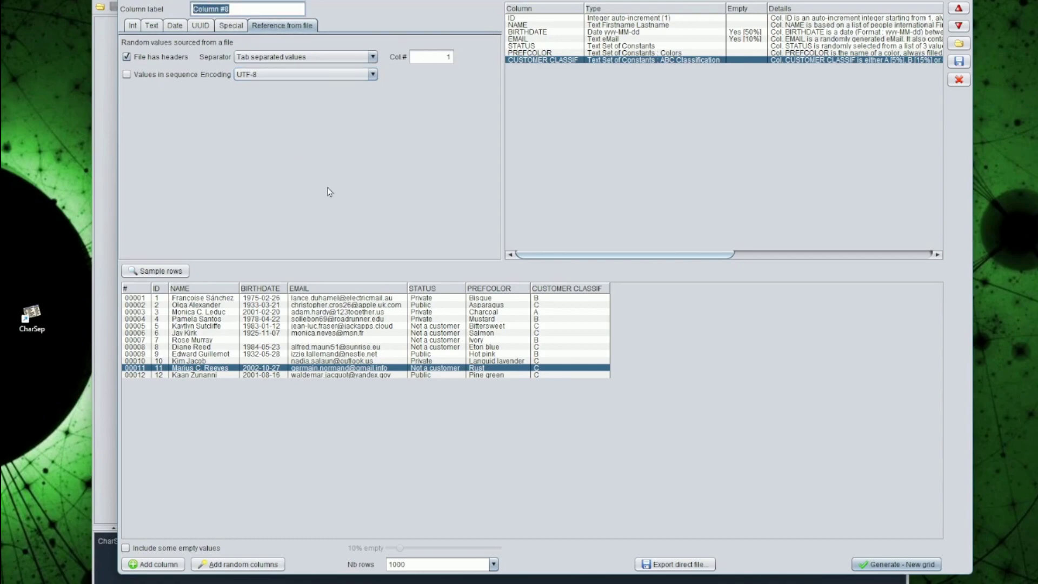
{"action": "type", "text": "GUID"}
{"action": "left_click", "coordinate": [200, 26]}
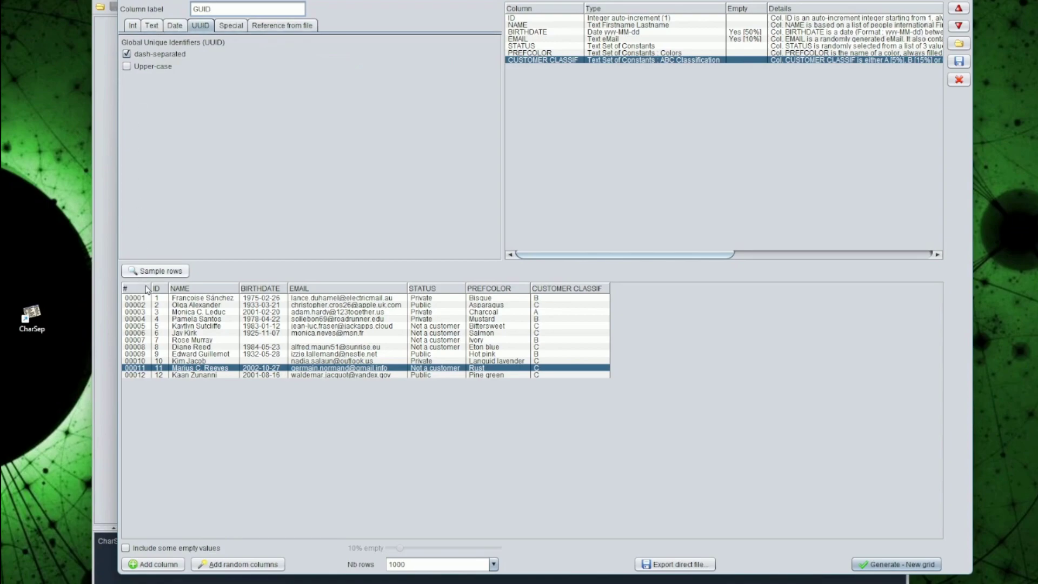
{"action": "left_click", "coordinate": [158, 564]}
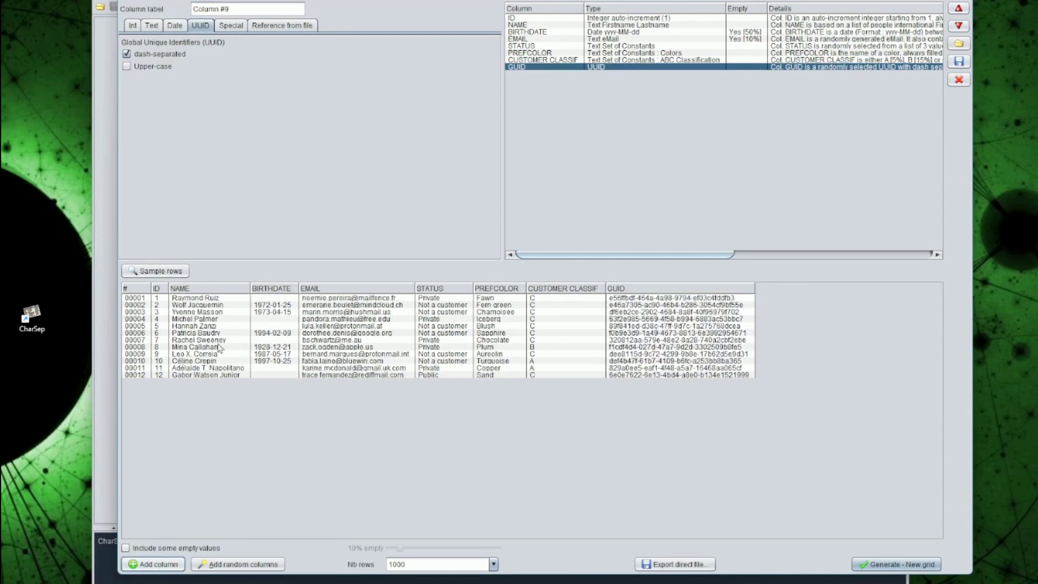
Step: Add an ADDRESS column of the special type Postal addresses with 10% empty values
{"action": "triple_click", "coordinate": [246, 9]}
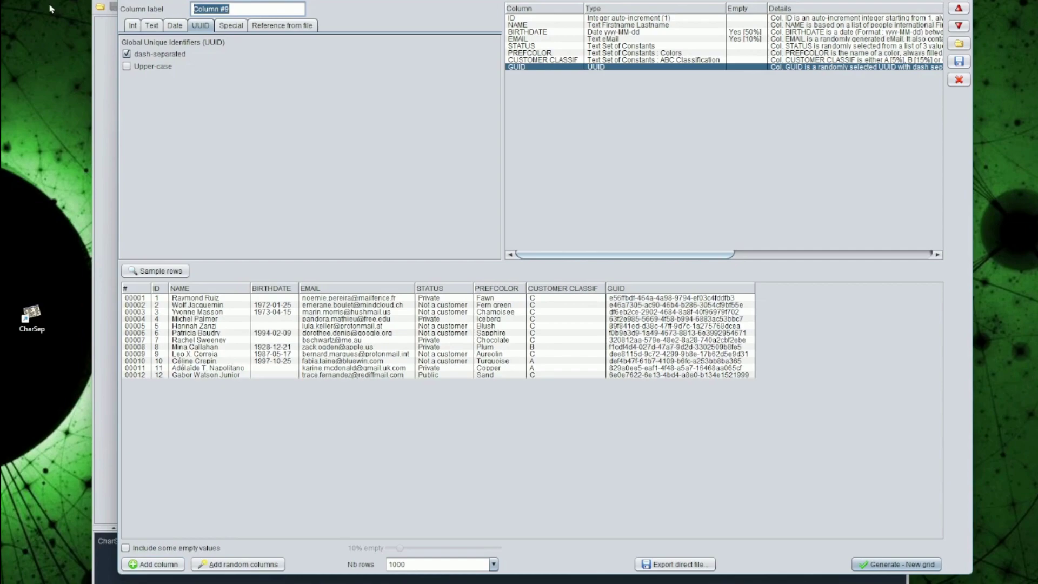
{"action": "type", "text": "ADDRESS"}
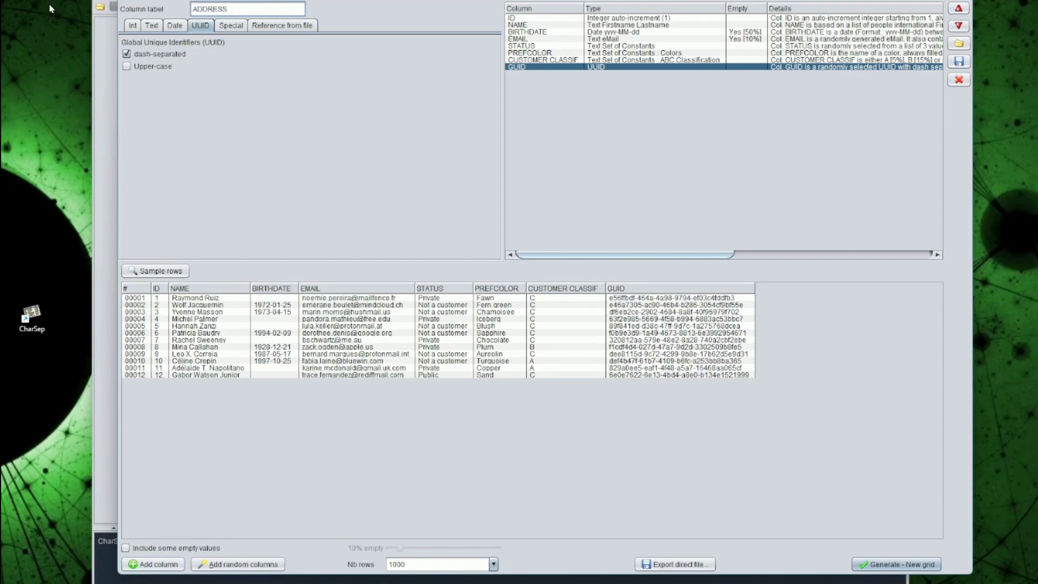
{"action": "left_click", "coordinate": [231, 26]}
{"action": "left_click", "coordinate": [184, 57]}
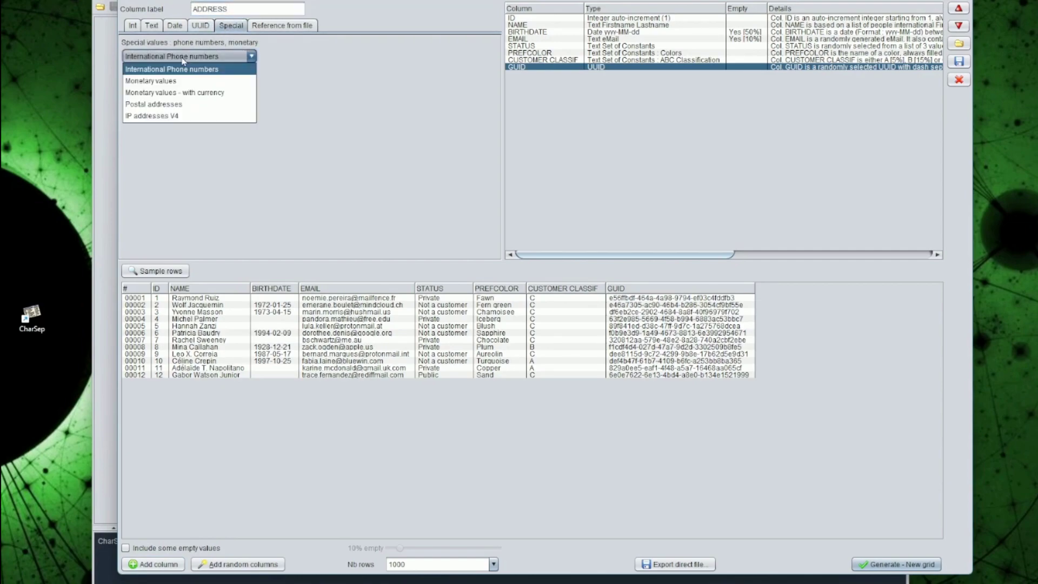
{"action": "left_click", "coordinate": [186, 105]}
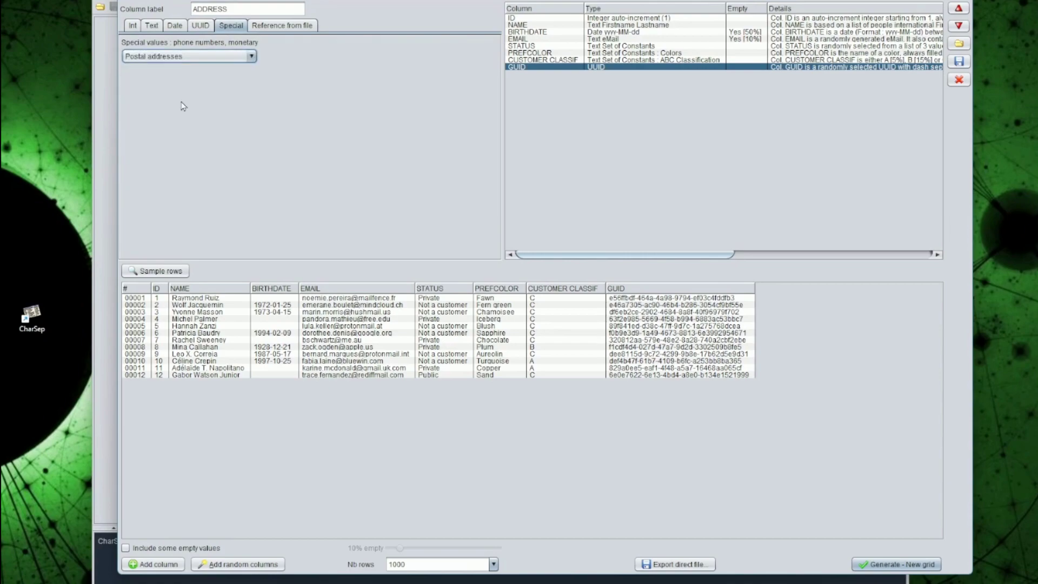
{"action": "left_click", "coordinate": [174, 548]}
{"action": "left_click", "coordinate": [157, 564]}
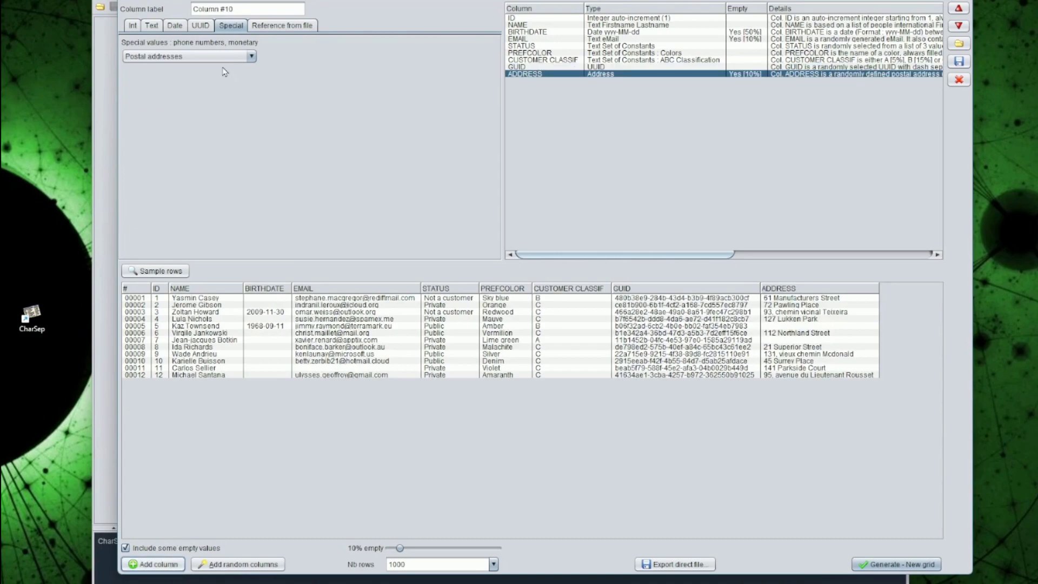
Step: Add a PHONE column of the special type International Phone numbers with 10% empty values
{"action": "left_click_drag", "start_coordinate": [244, 8], "coordinate": [169, 7]}
{"action": "type", "text": "PHONE"}
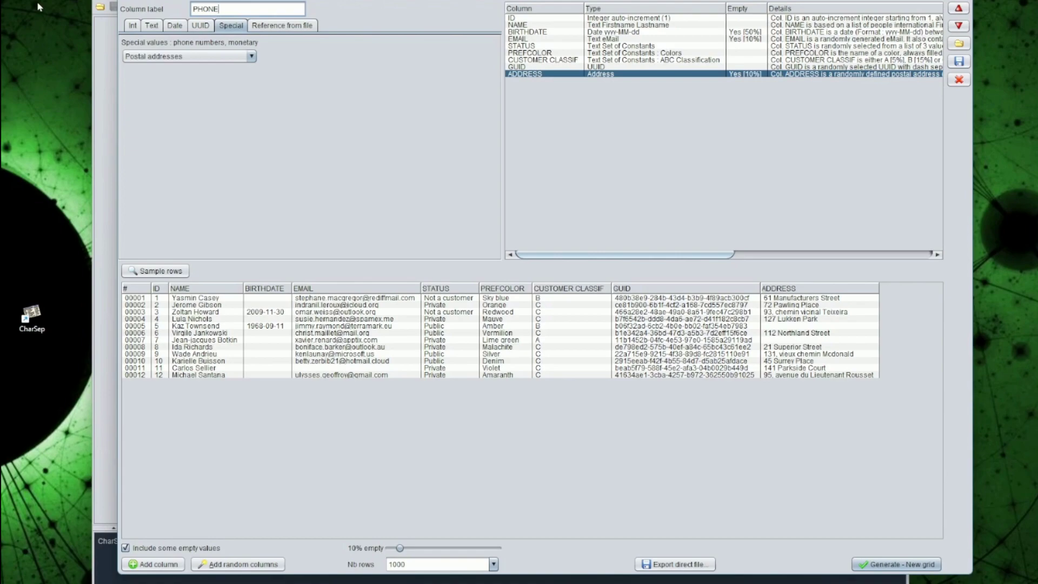
{"action": "left_click", "coordinate": [159, 56]}
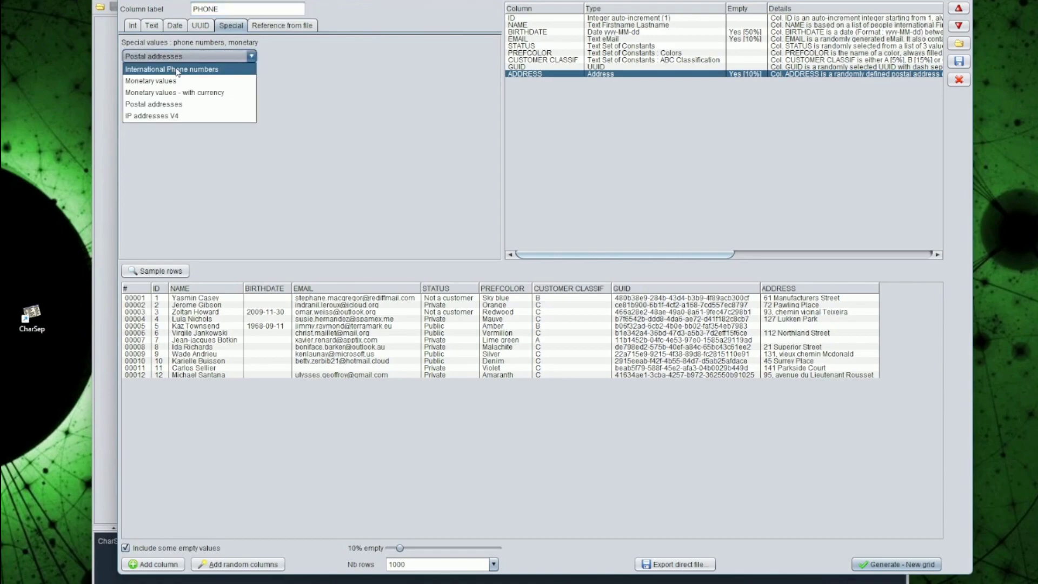
{"action": "left_click", "coordinate": [172, 70]}
{"action": "left_click", "coordinate": [160, 564]}
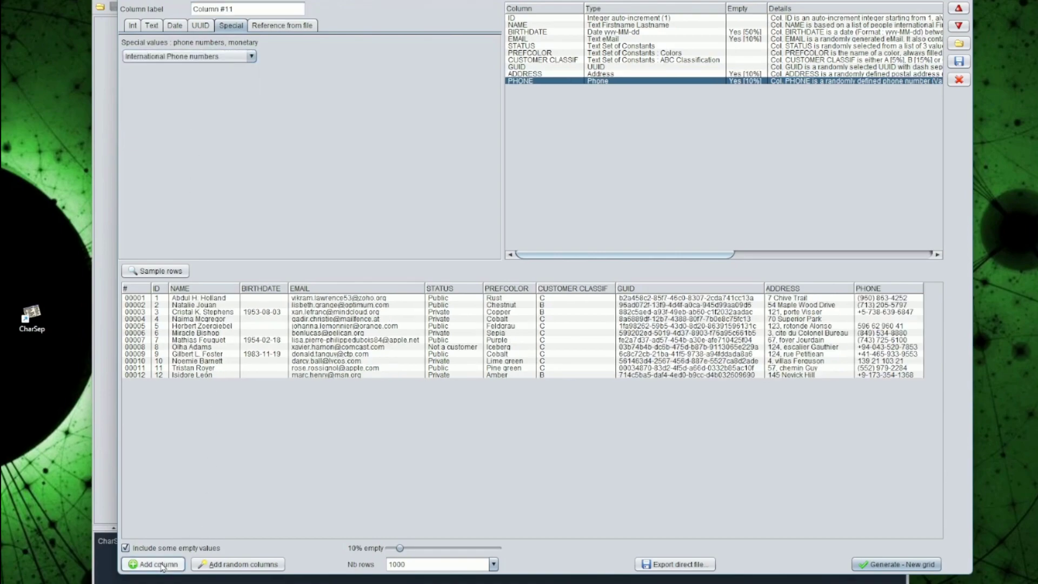
{"action": "left_click", "coordinate": [225, 312]}
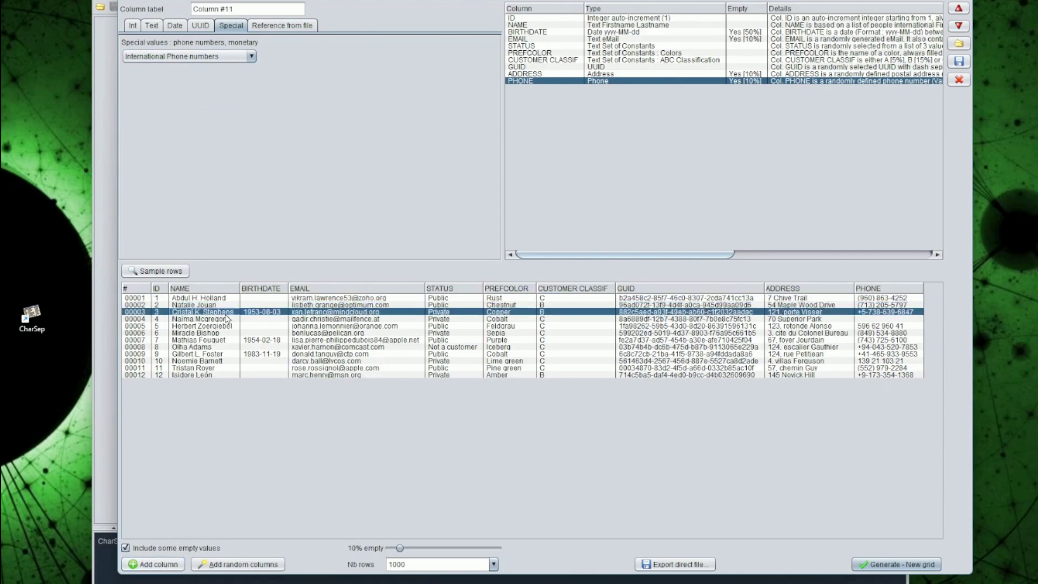
{"action": "left_click", "coordinate": [230, 347]}
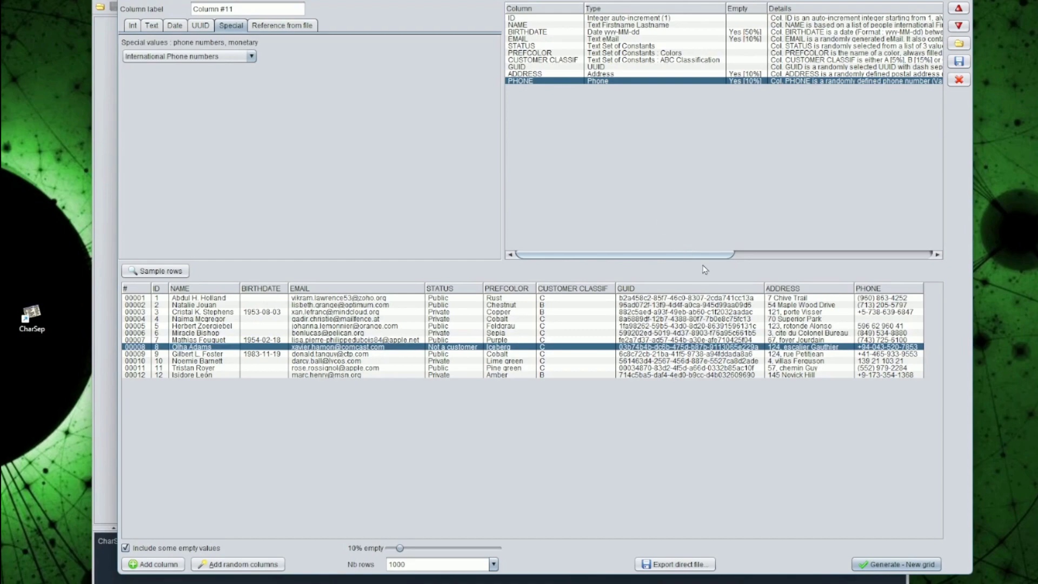
Step: Save the random column definitions to the doc folder as MyRandomFileStruct
{"action": "left_click_drag", "start_coordinate": [701, 254], "coordinate": [798, 255]}
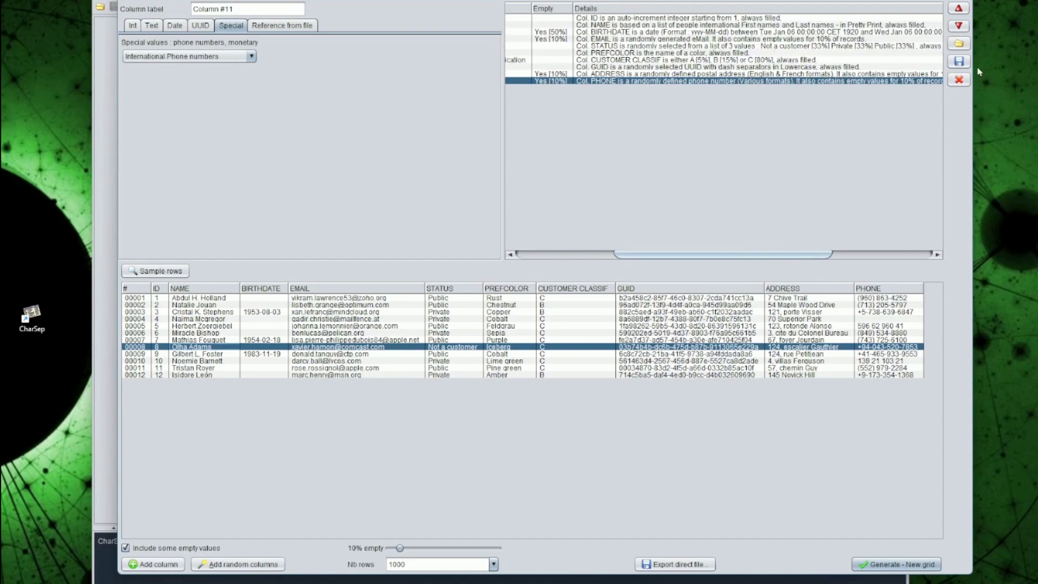
{"action": "left_click", "coordinate": [958, 61]}
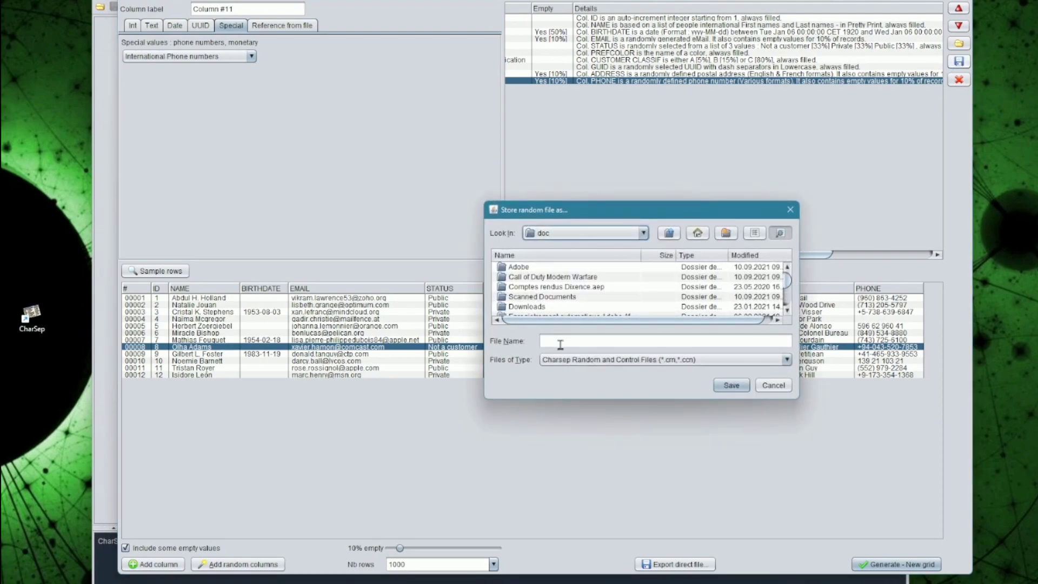
{"action": "left_click", "coordinate": [559, 341]}
{"action": "type", "text": "MYRandomFileStruct"}
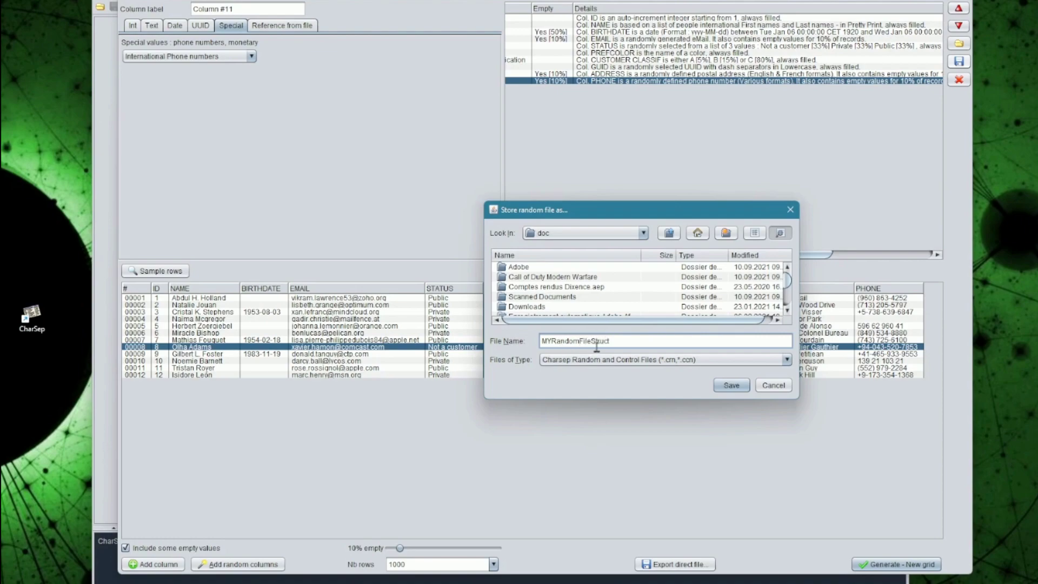
{"action": "key", "text": "Home"}
{"action": "key", "text": "Right"}
{"action": "type", "text": "y"}
{"action": "left_click", "coordinate": [732, 385]}
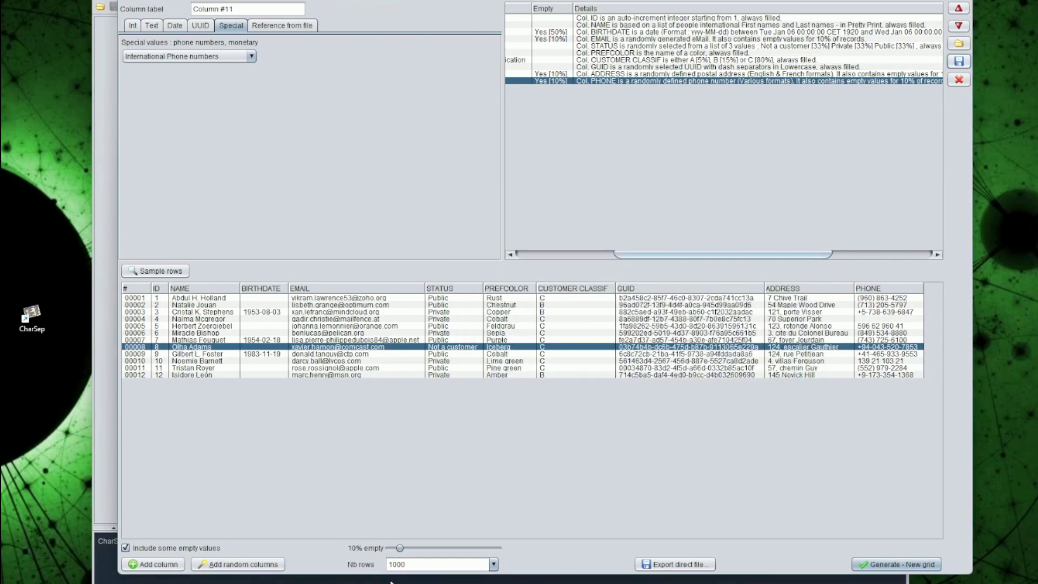
Step: Set the number of rows to 100000 and generate the random data in a new grid
{"action": "left_click", "coordinate": [494, 565]}
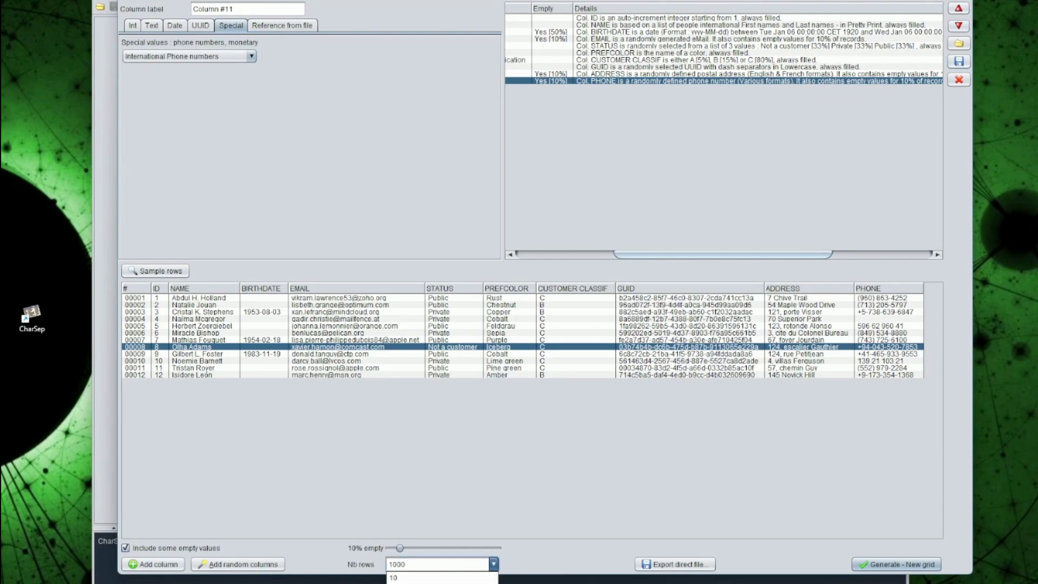
{"action": "type", "text": "00"}
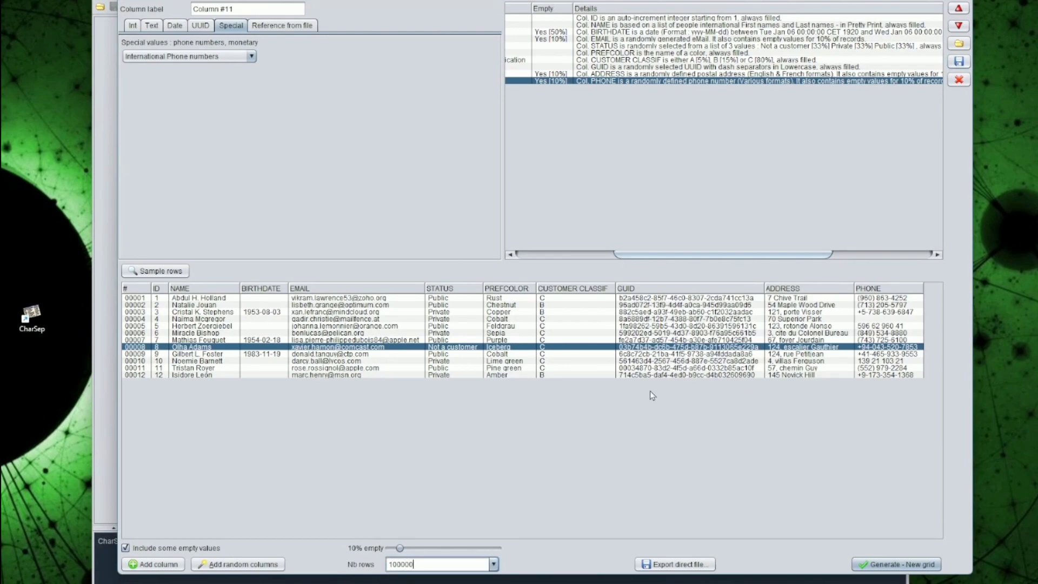
{"action": "left_click", "coordinate": [886, 565]}
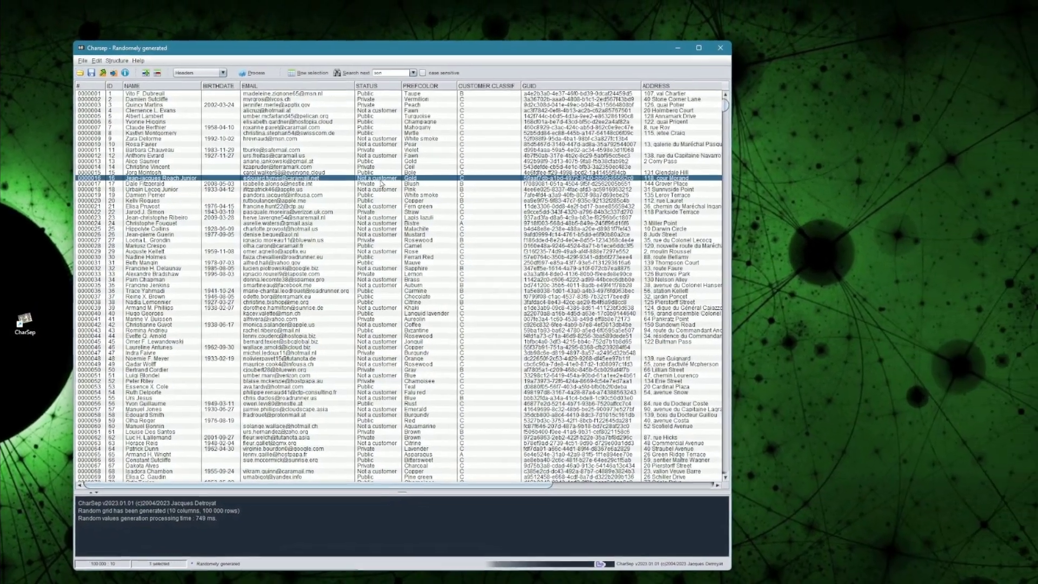
Step: Open the generated grid's information and view the value profiles of the STATUS and CUSTOMER CLASSIF columns
{"action": "left_click_drag", "start_coordinate": [382, 182], "coordinate": [381, 335]}
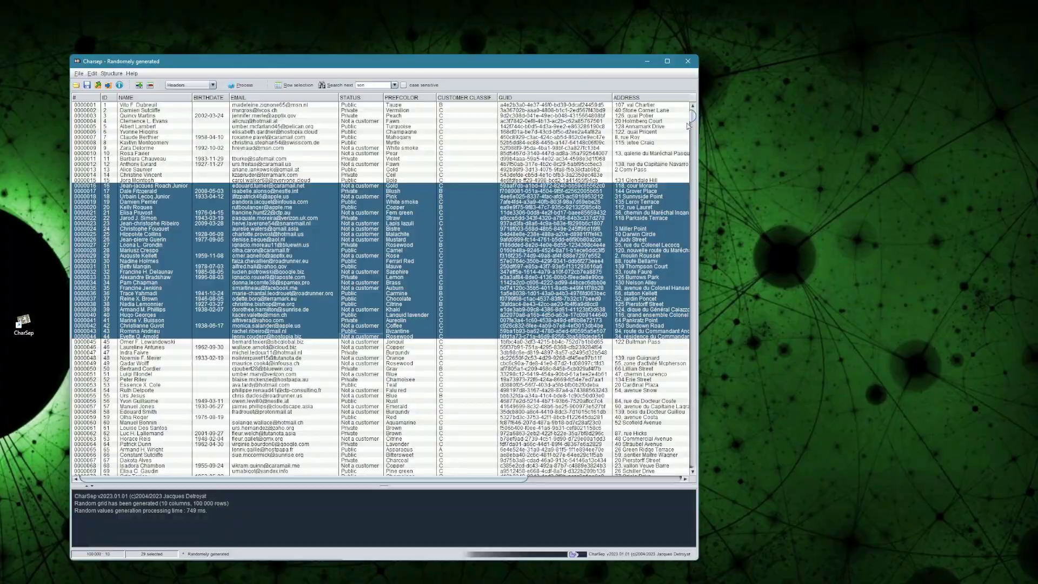
{"action": "left_click_drag", "start_coordinate": [725, 108], "coordinate": [693, 416]}
{"action": "left_click_drag", "start_coordinate": [501, 480], "coordinate": [425, 463]}
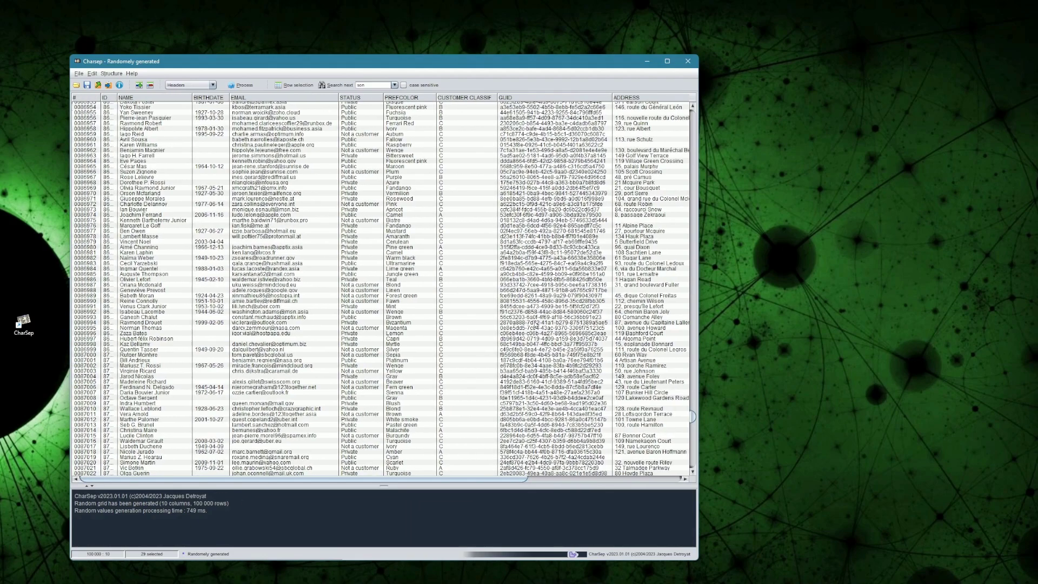
{"action": "left_click", "coordinate": [119, 85]}
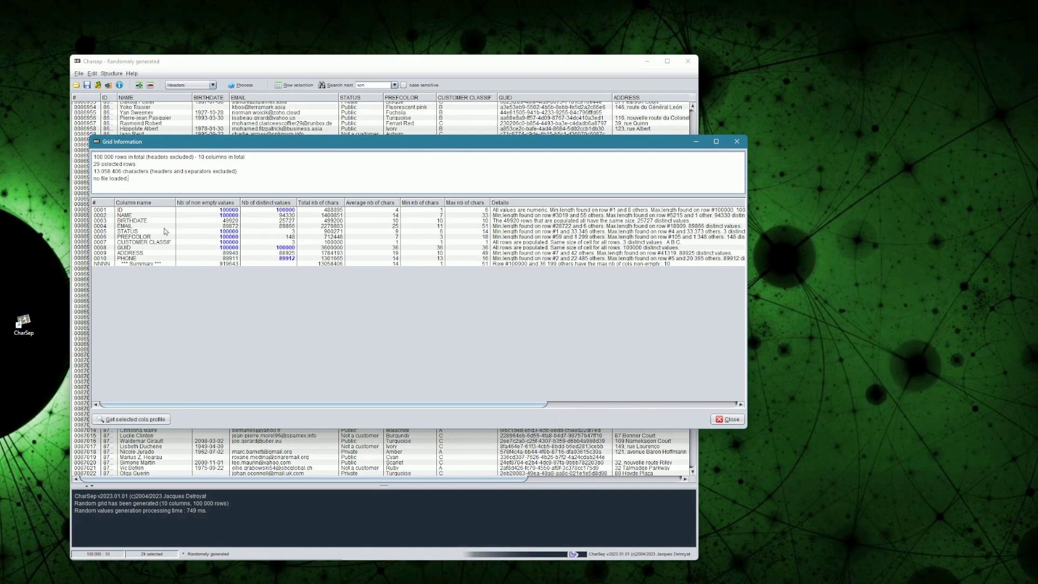
{"action": "double_click", "coordinate": [125, 232]}
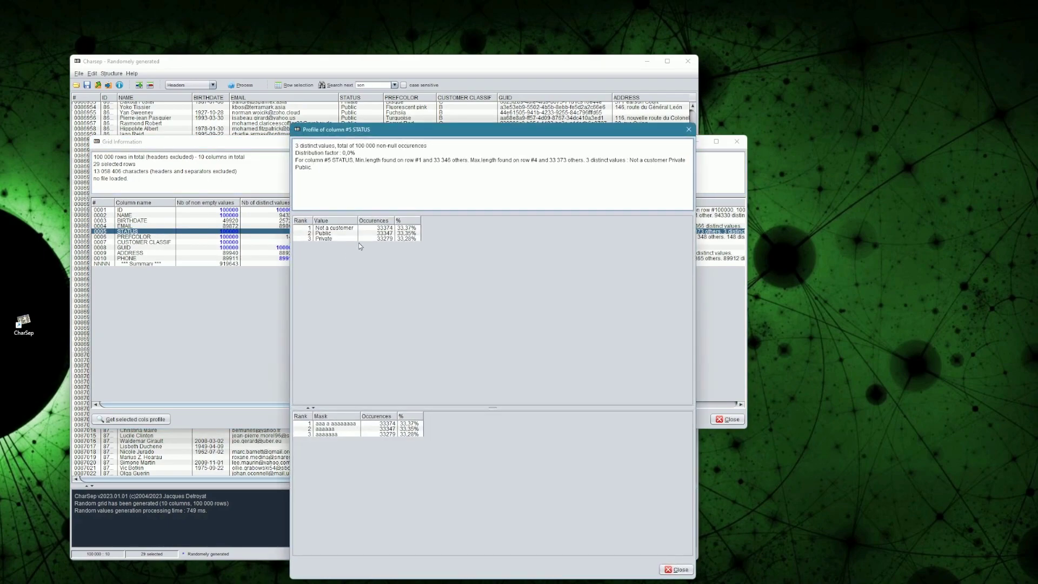
{"action": "left_click", "coordinate": [677, 569]}
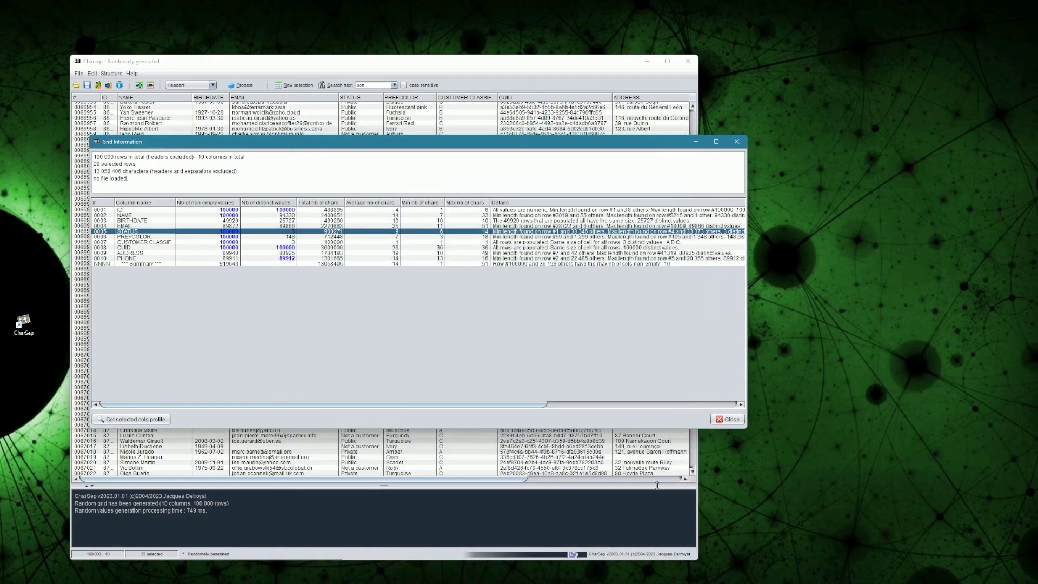
{"action": "double_click", "coordinate": [165, 243]}
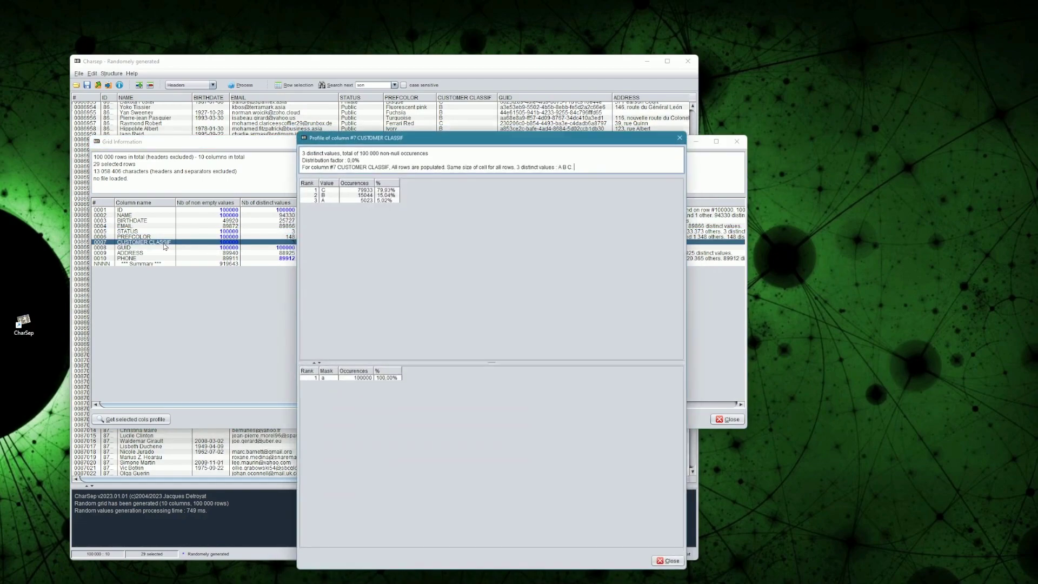
Step: Examine the value shares of classes A, B and C in the CUSTOMER CLASSIF profile and close the grid information
{"action": "left_click", "coordinate": [388, 187]}
{"action": "left_click", "coordinate": [389, 190]}
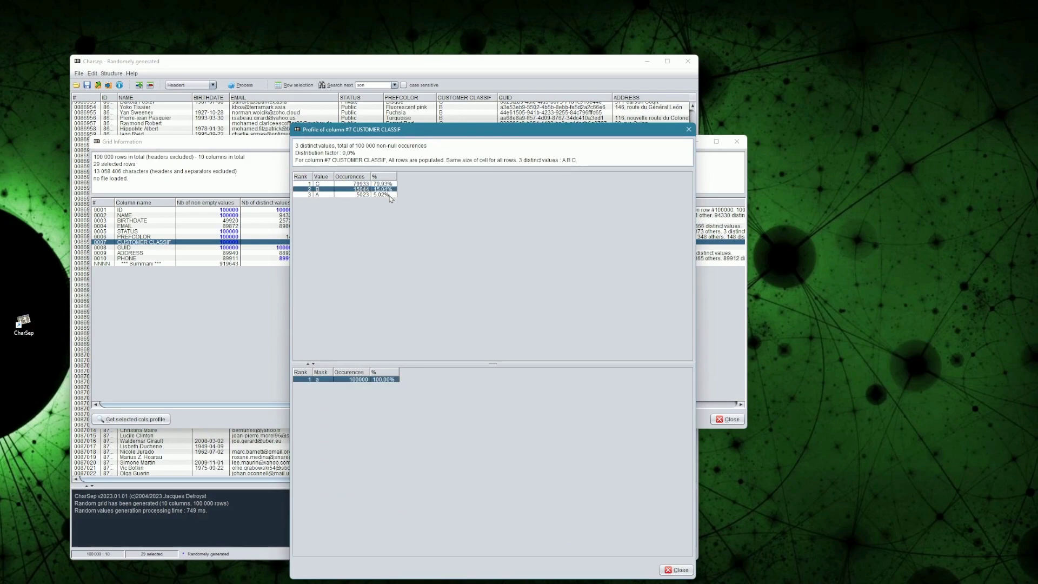
{"action": "left_click", "coordinate": [390, 195]}
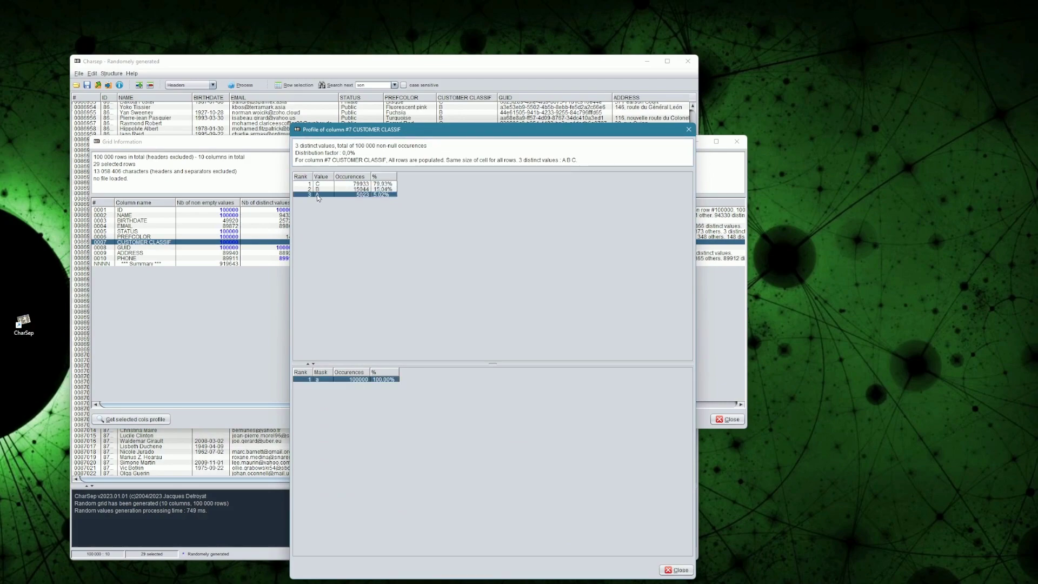
{"action": "left_click", "coordinate": [679, 570]}
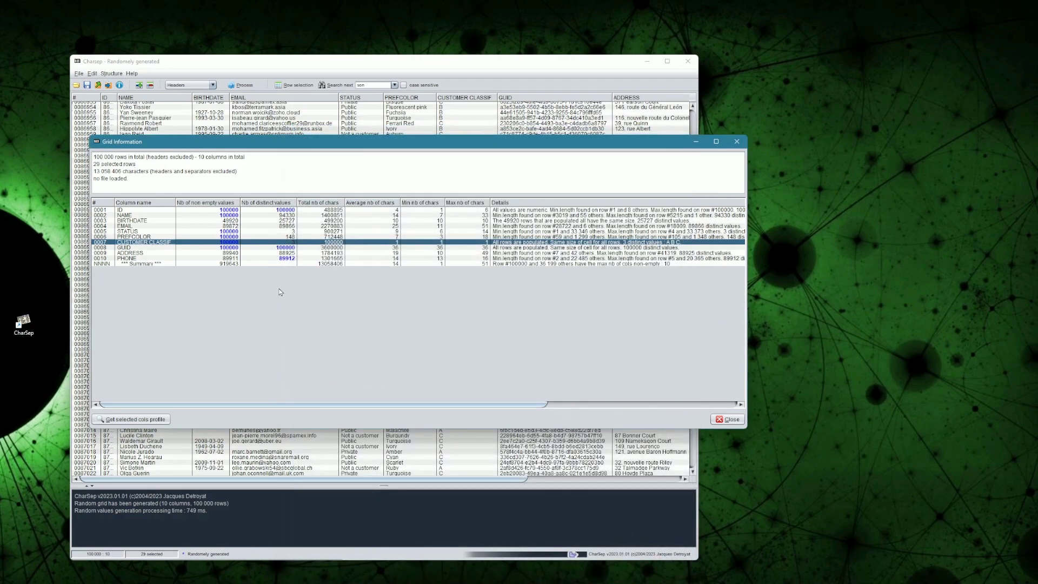
{"action": "left_click", "coordinate": [728, 419]}
Step: Start a new random grid definition and load the saved MyRandomFileStruct column structure from the doc folder
{"action": "left_click", "coordinate": [79, 74]}
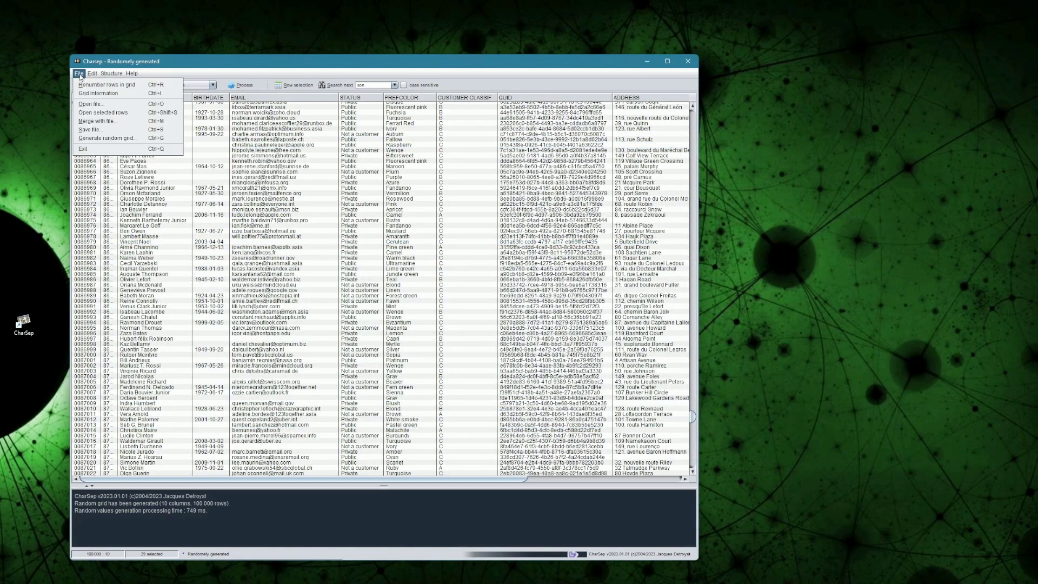
{"action": "left_click", "coordinate": [130, 135]}
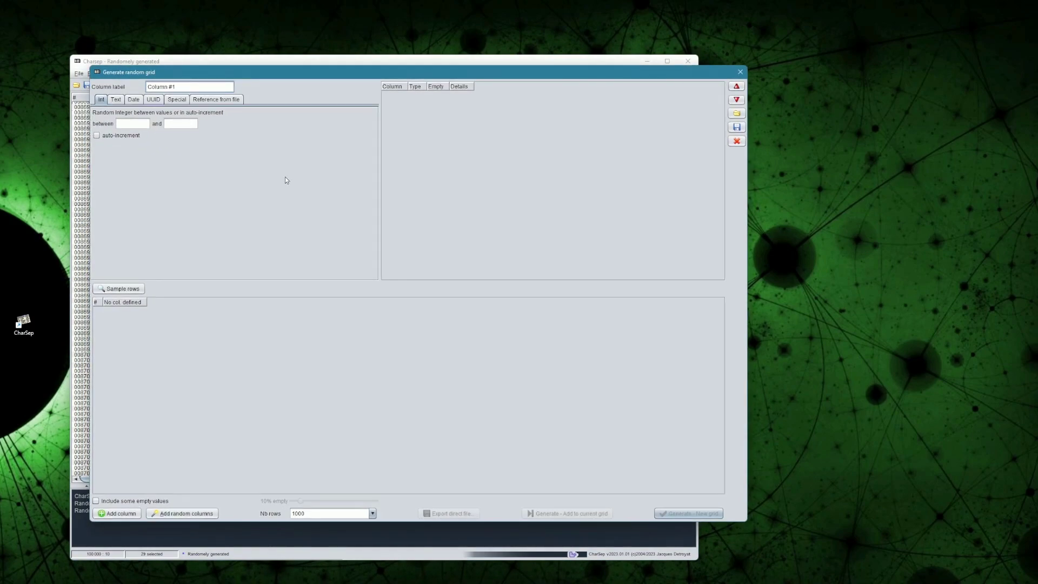
{"action": "left_click", "coordinate": [736, 113]}
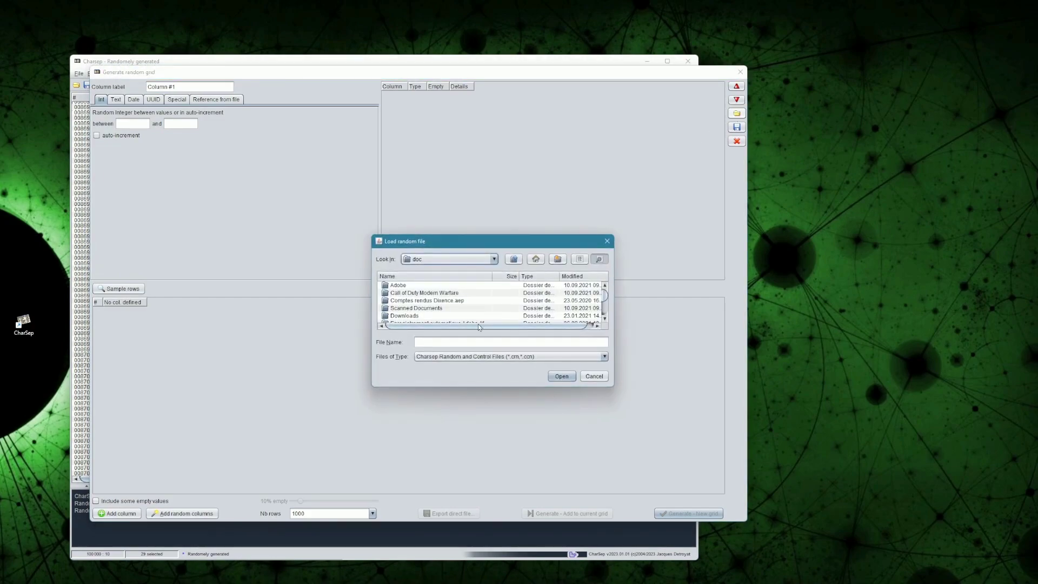
{"action": "scroll", "coordinate": [454, 313], "scroll_direction": "down", "scroll_amount": 5}
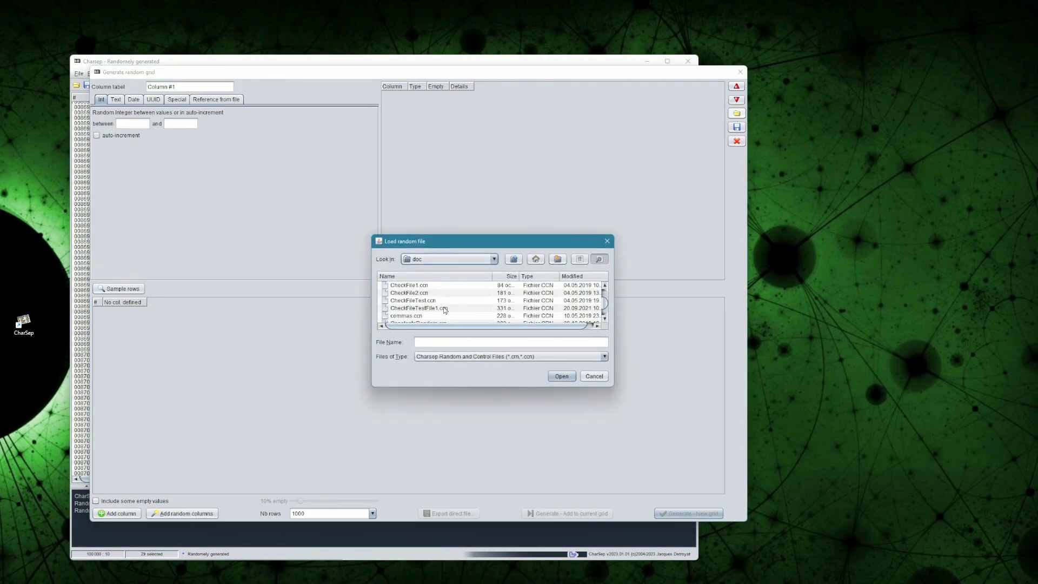
{"action": "scroll", "coordinate": [444, 310], "scroll_direction": "down", "scroll_amount": 3}
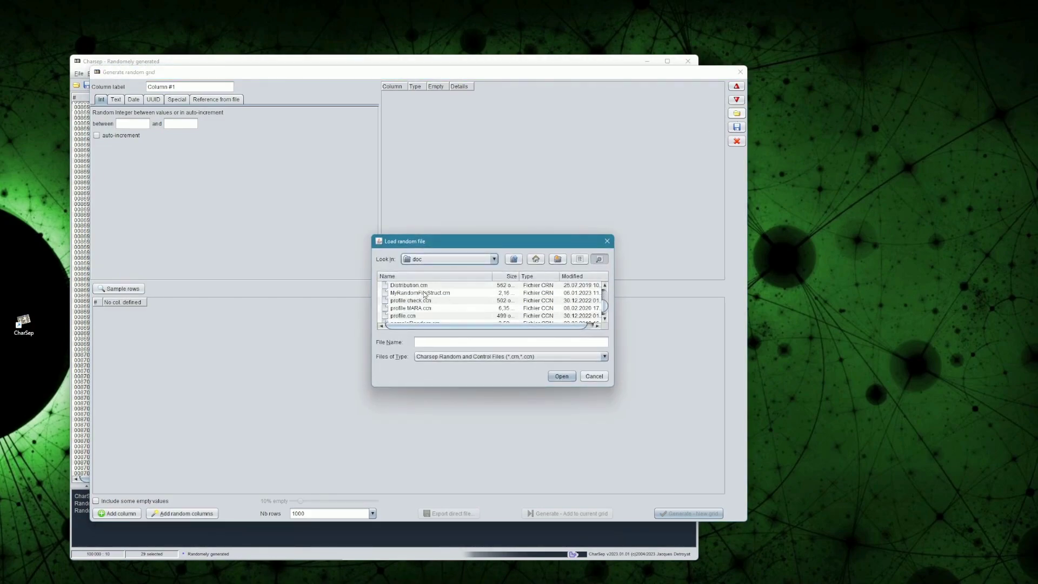
{"action": "double_click", "coordinate": [424, 293]}
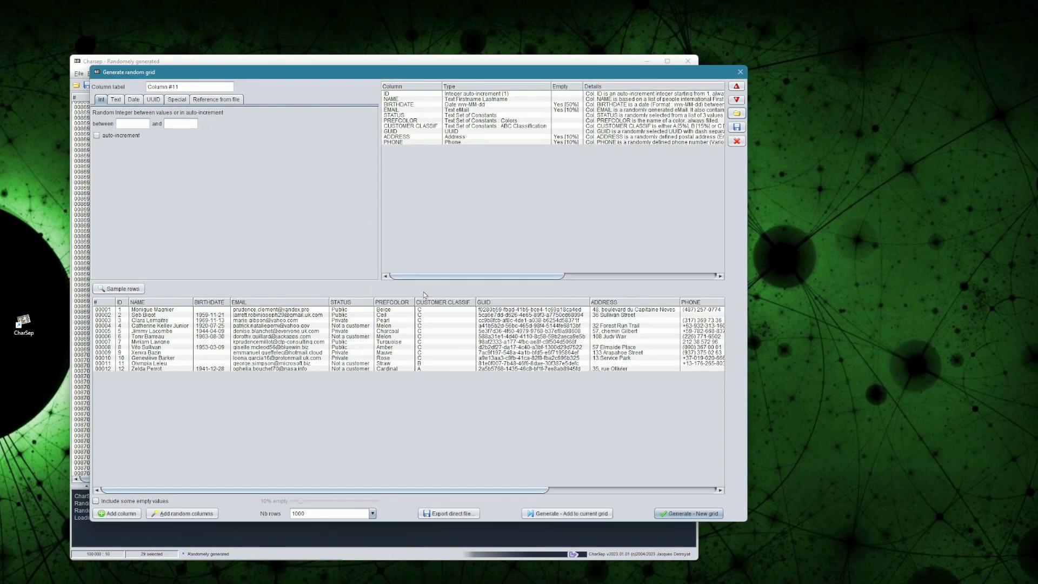
Step: Generate 1000000 rows directly to a tab-separated UTF-8 CSV file with headers, named abigfile
{"action": "left_click", "coordinate": [372, 513]}
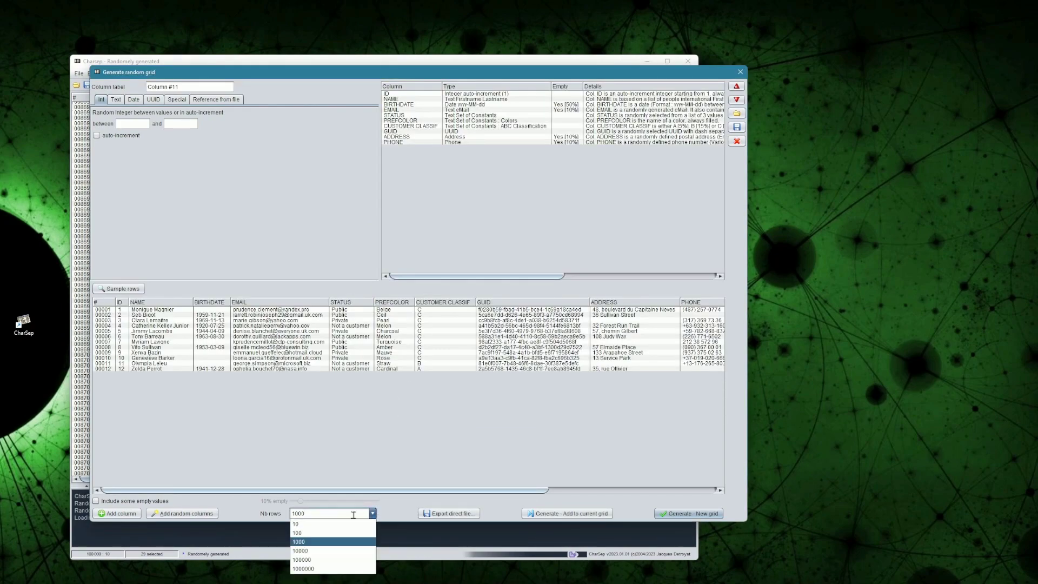
{"action": "left_click", "coordinate": [304, 568]}
{"action": "left_click", "coordinate": [450, 514]}
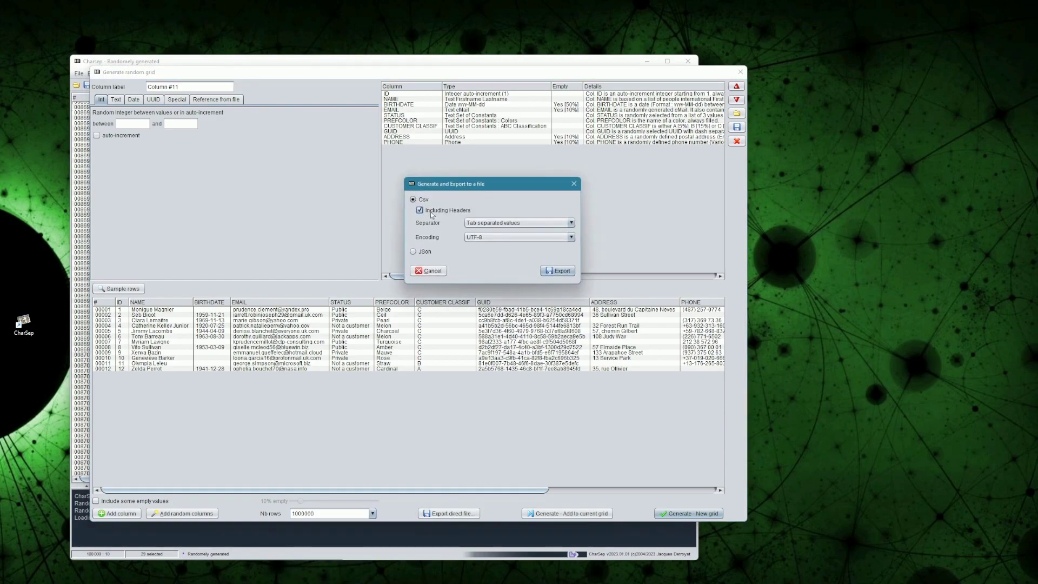
{"action": "left_click", "coordinate": [425, 252]}
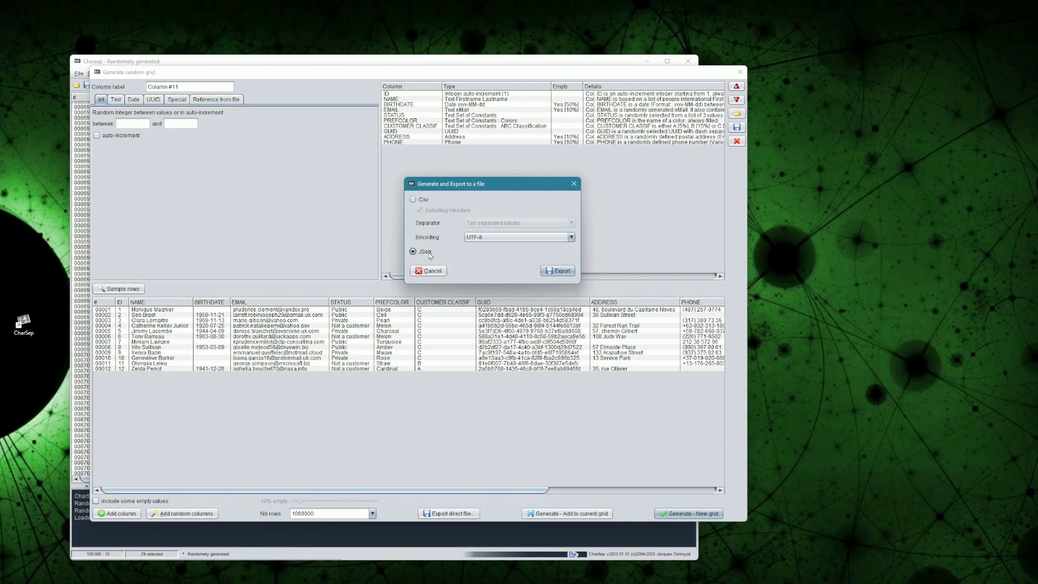
{"action": "left_click", "coordinate": [422, 201]}
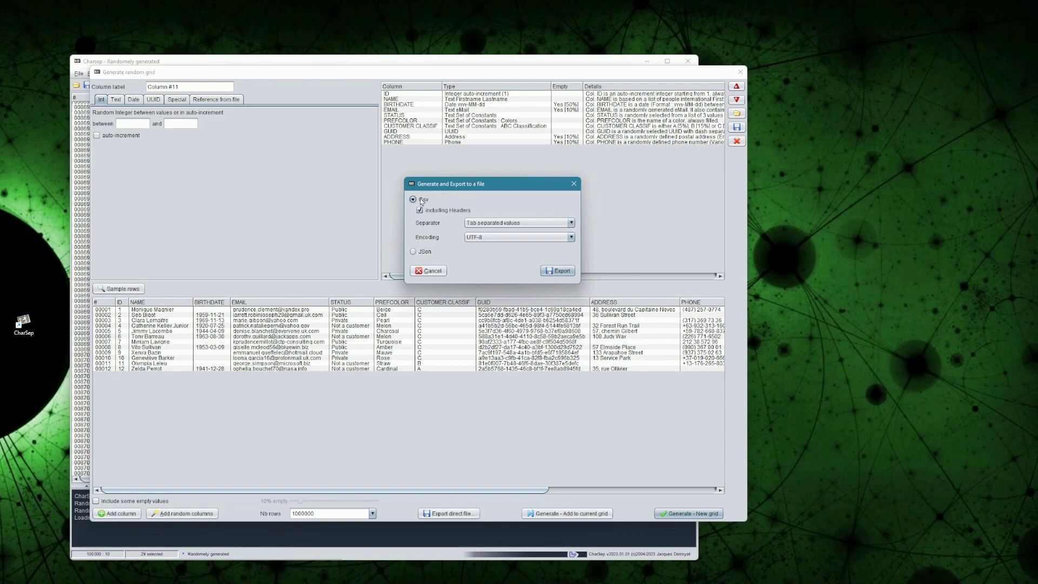
{"action": "left_click", "coordinate": [560, 276]}
{"action": "left_click", "coordinate": [468, 261]}
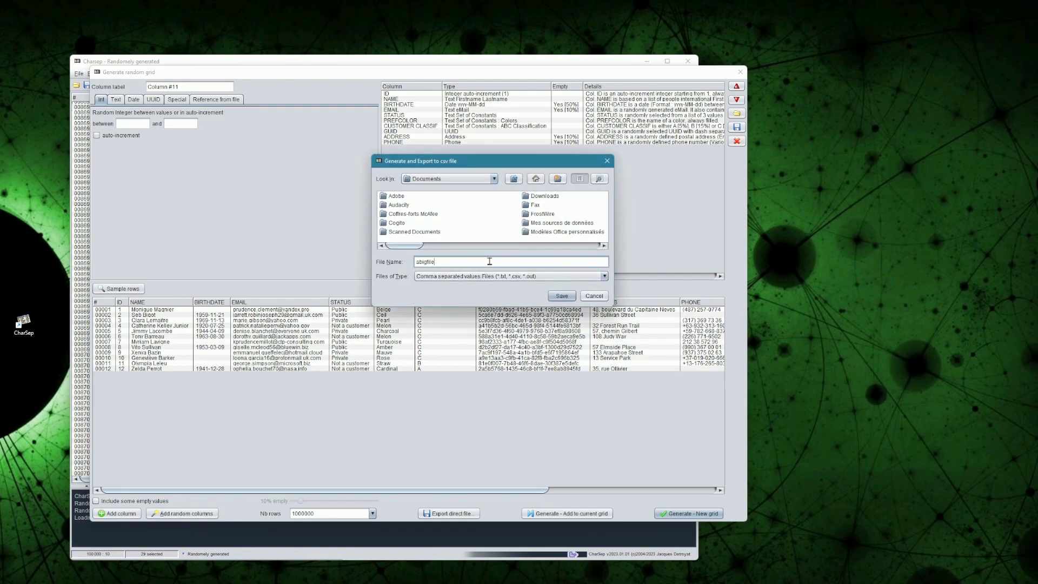
{"action": "key", "text": "Return"}
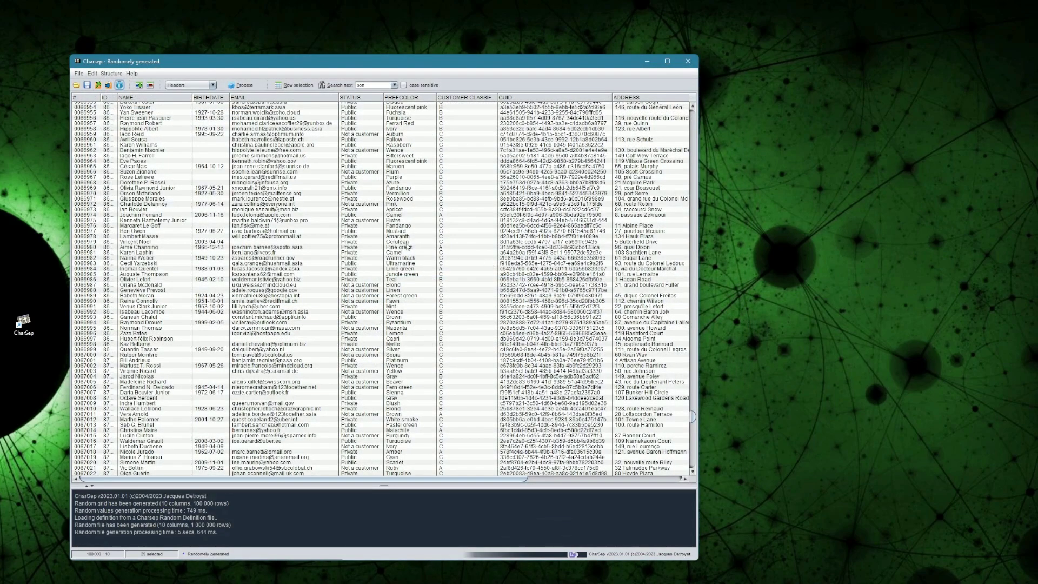
Step: Load CustomerAdditionalCols.csv as pipe separated values with the first row as headers, and look over its rows
{"action": "key", "text": "ctrl+o"}
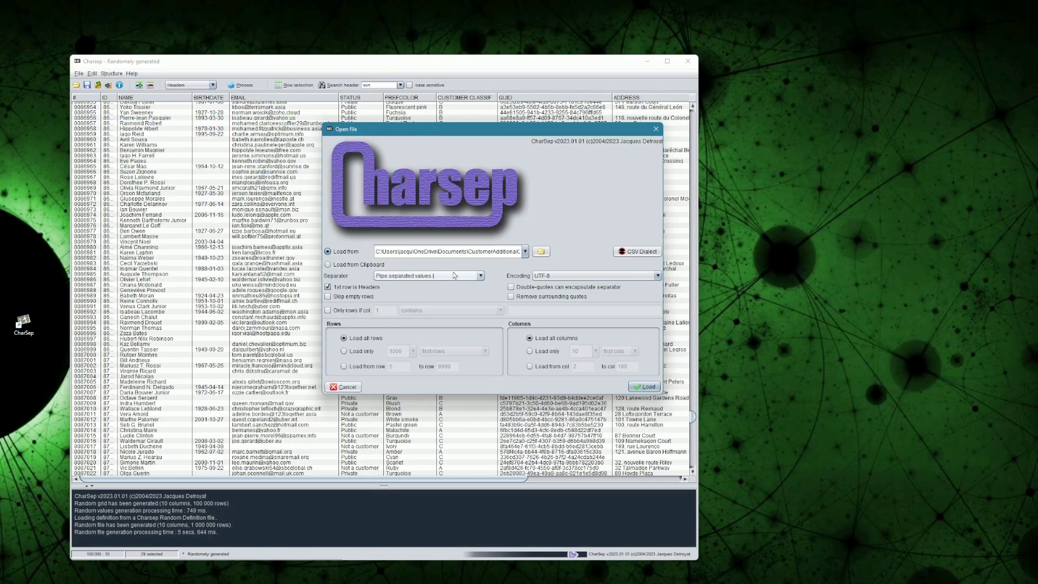
{"action": "left_click", "coordinate": [648, 388]}
{"action": "left_click_drag", "start_coordinate": [339, 172], "coordinate": [376, 277]}
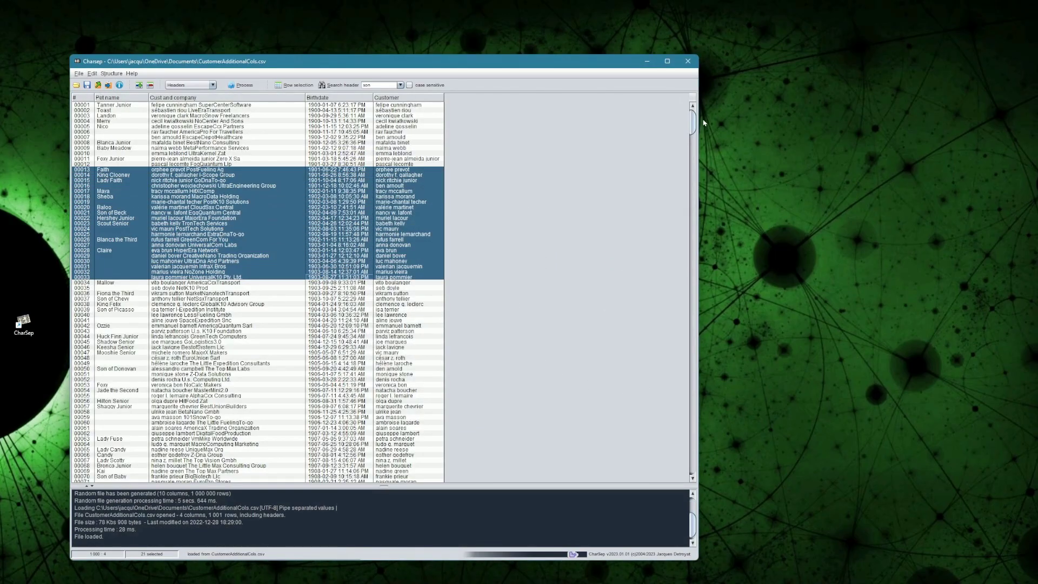
{"action": "left_click_drag", "start_coordinate": [704, 123], "coordinate": [485, 130]}
Step: Start a new random grid definition and add an auto-increment integer column labelled ID
{"action": "left_click", "coordinate": [80, 74]}
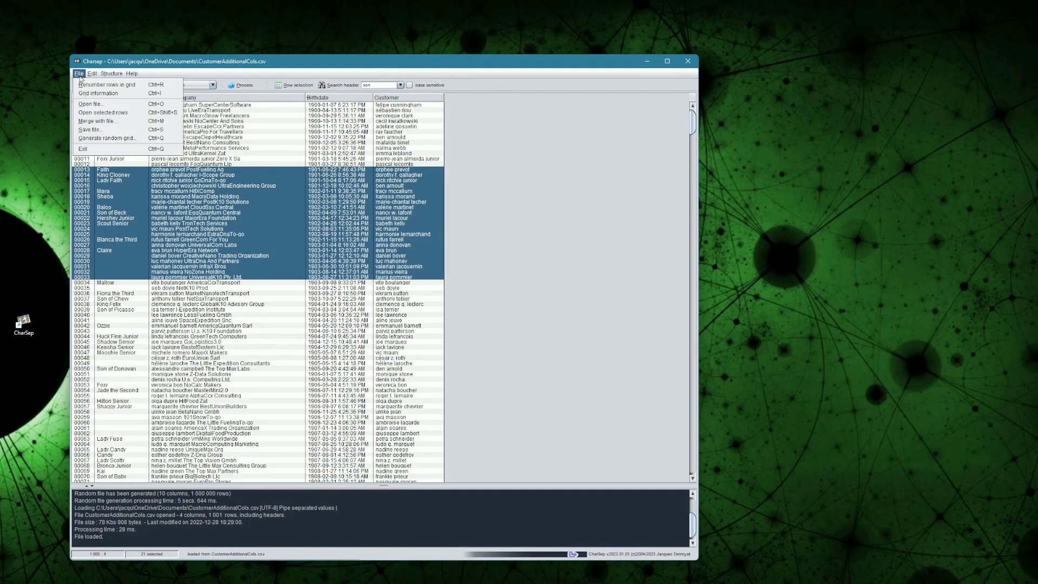
{"action": "left_click", "coordinate": [86, 139]}
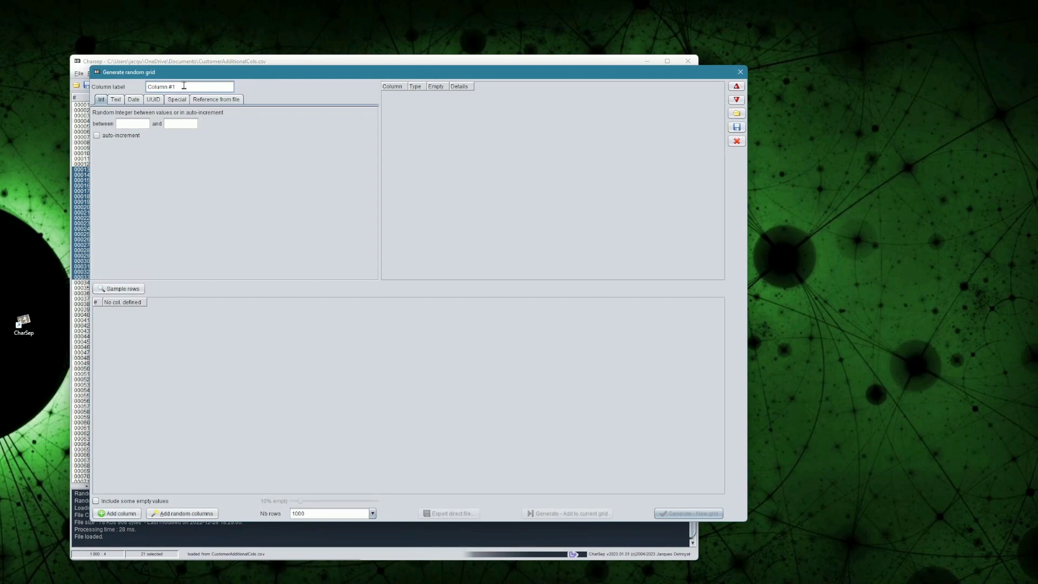
{"action": "left_click_drag", "start_coordinate": [184, 85], "coordinate": [113, 86]}
{"action": "key", "text": "BackSpace"}
{"action": "left_click", "coordinate": [97, 135]}
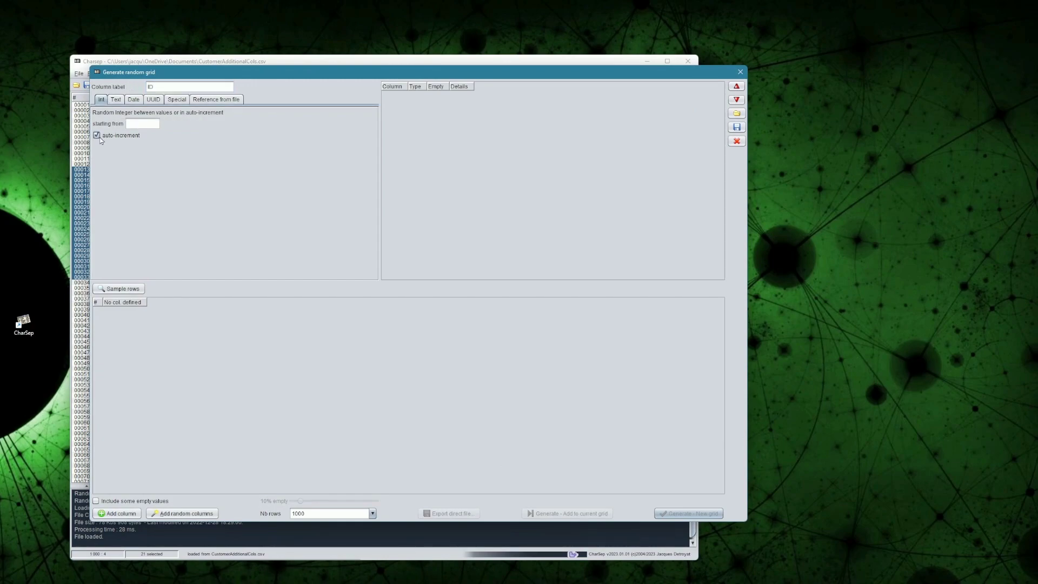
{"action": "left_click", "coordinate": [118, 513]}
Step: Add two special columns with default labels, one of International Phone numbers and one of Monetary values - with currency
{"action": "left_click", "coordinate": [187, 84]}
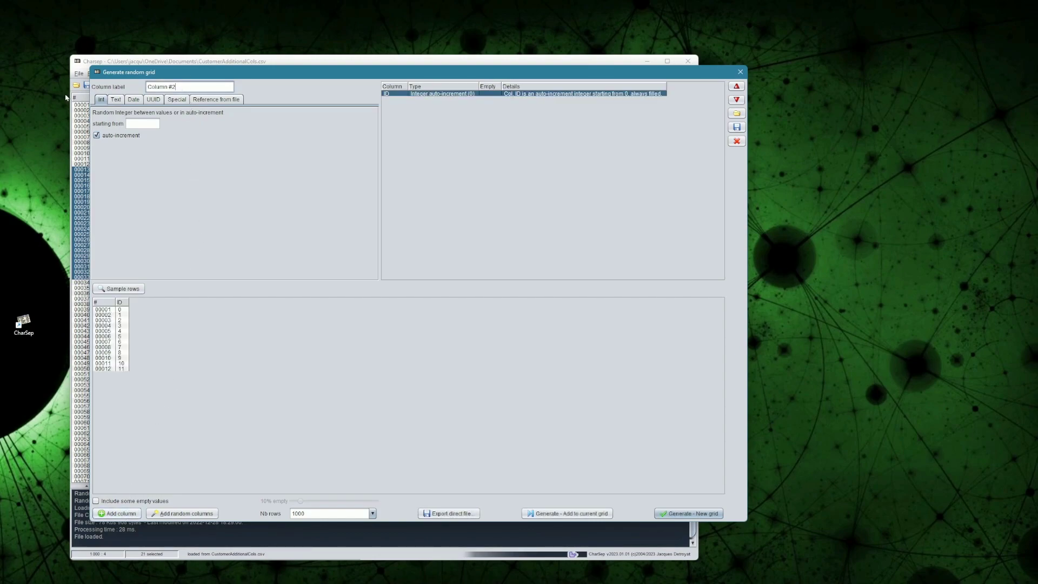
{"action": "left_click", "coordinate": [177, 100]}
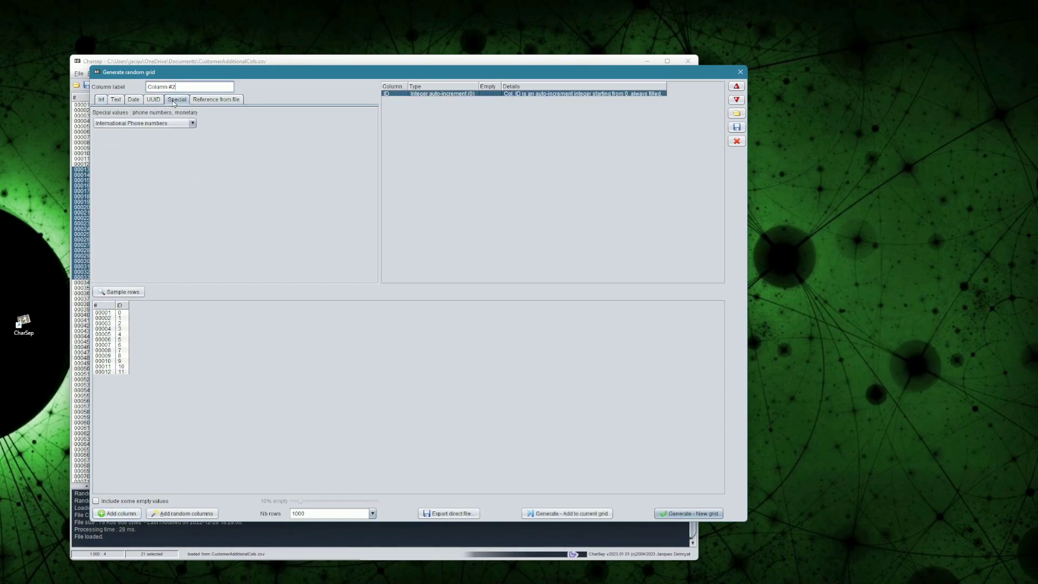
{"action": "left_click", "coordinate": [127, 514]}
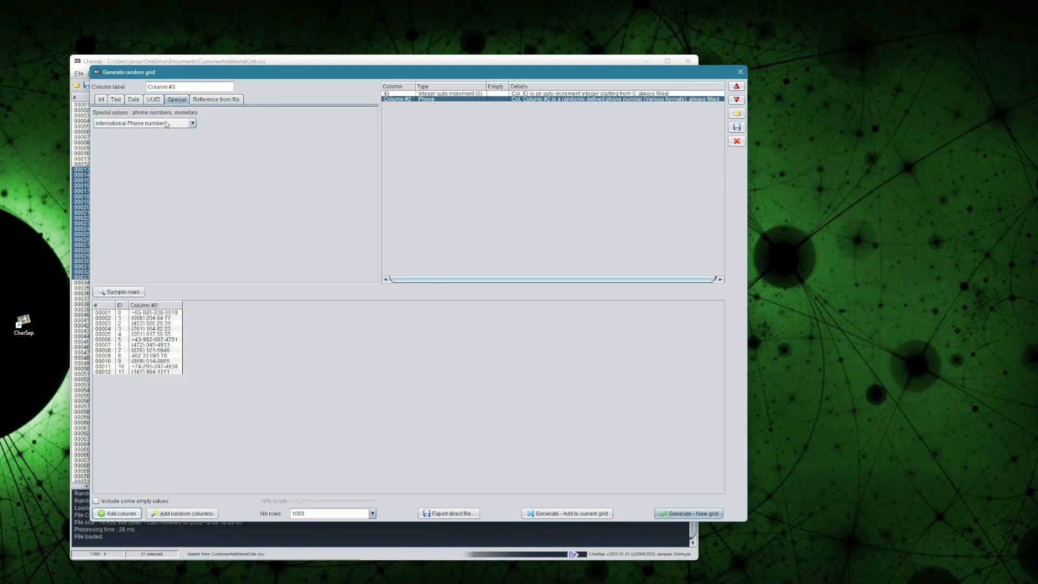
{"action": "left_click", "coordinate": [189, 124]}
{"action": "left_click", "coordinate": [156, 152]}
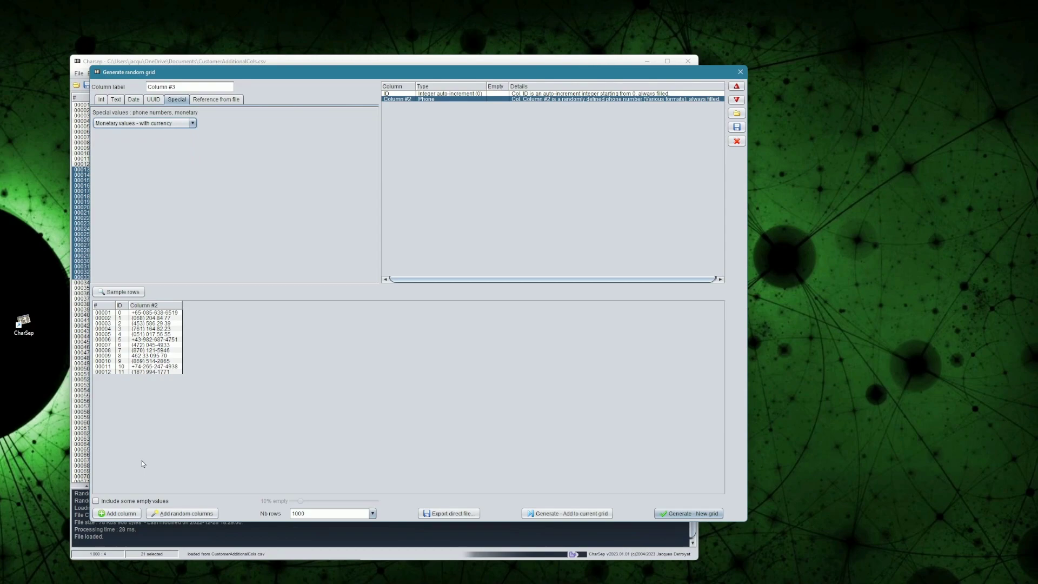
{"action": "left_click", "coordinate": [120, 513]}
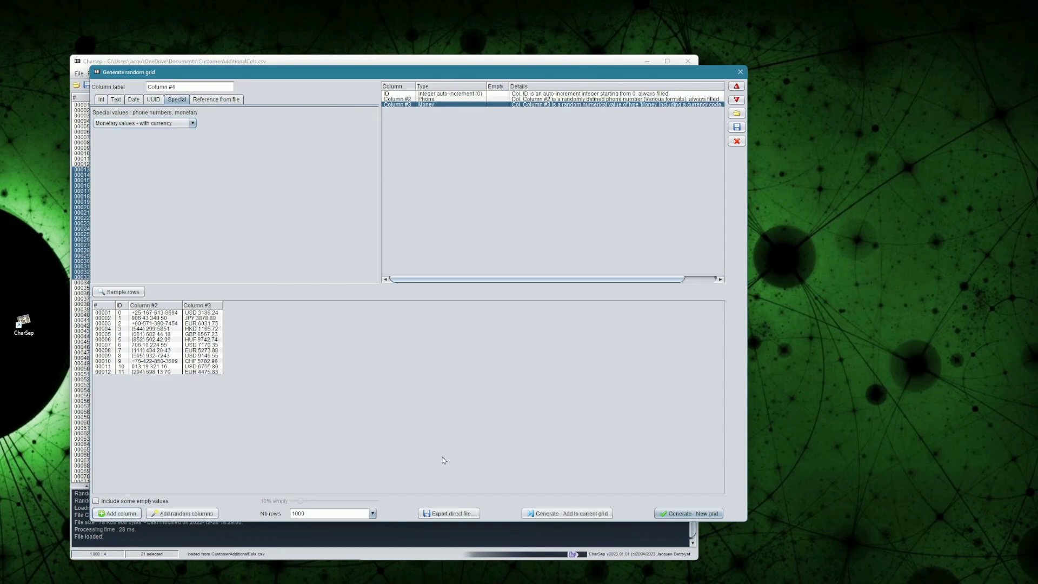
Step: Generate the three defined columns into the current grid for 1000 rows and look over the added values
{"action": "left_click", "coordinate": [562, 515]}
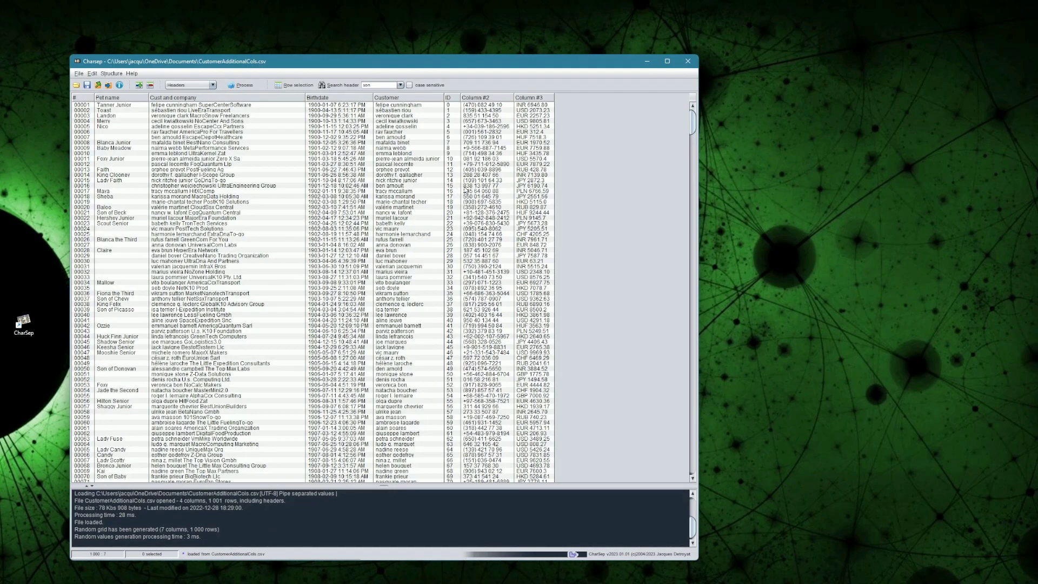
{"action": "left_click_drag", "start_coordinate": [533, 181], "coordinate": [533, 358]}
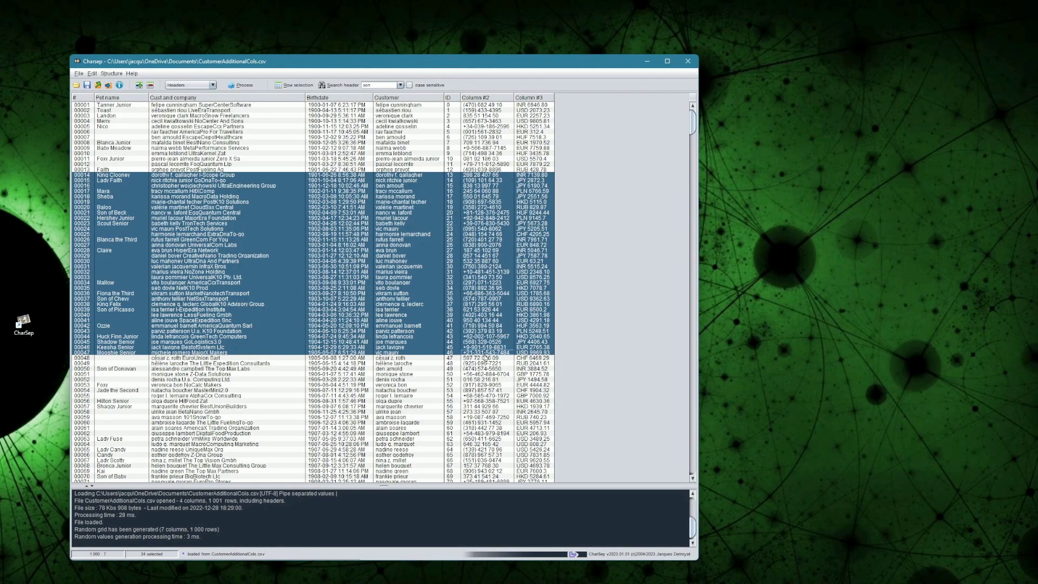
{"action": "left_click", "coordinate": [533, 389]}
{"action": "left_click_drag", "start_coordinate": [692, 111], "coordinate": [676, 96]}
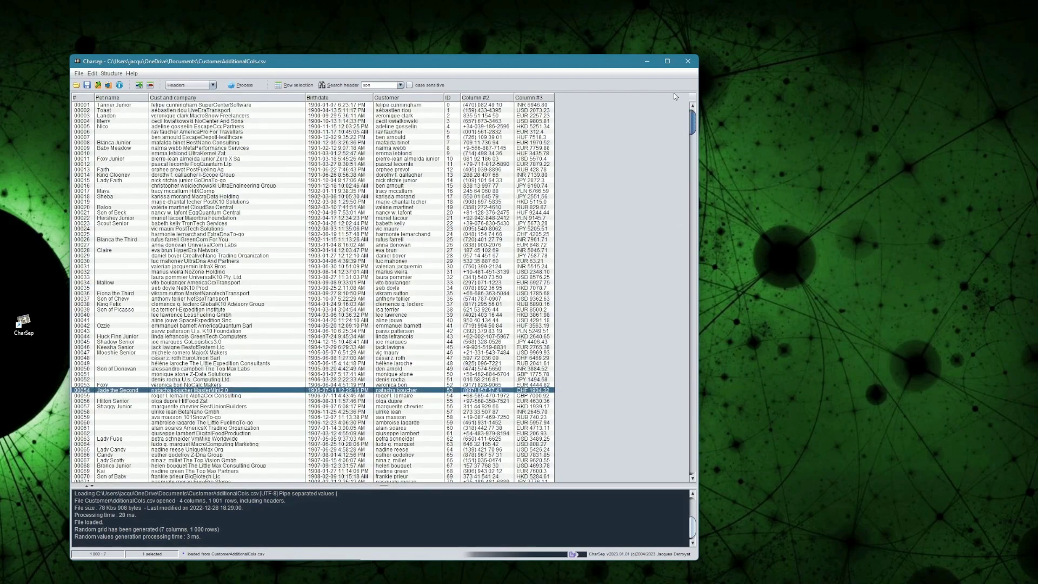
Step: Define a new random grid from two batches of random columns, generate 1000 rows in a new grid and look them over
{"action": "left_click", "coordinate": [78, 74]}
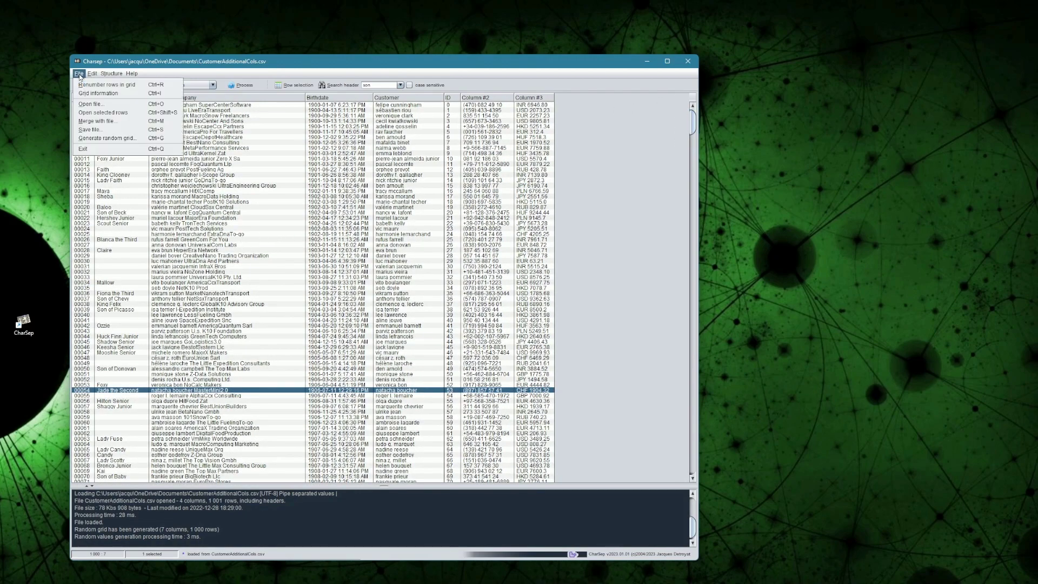
{"action": "left_click", "coordinate": [100, 139]}
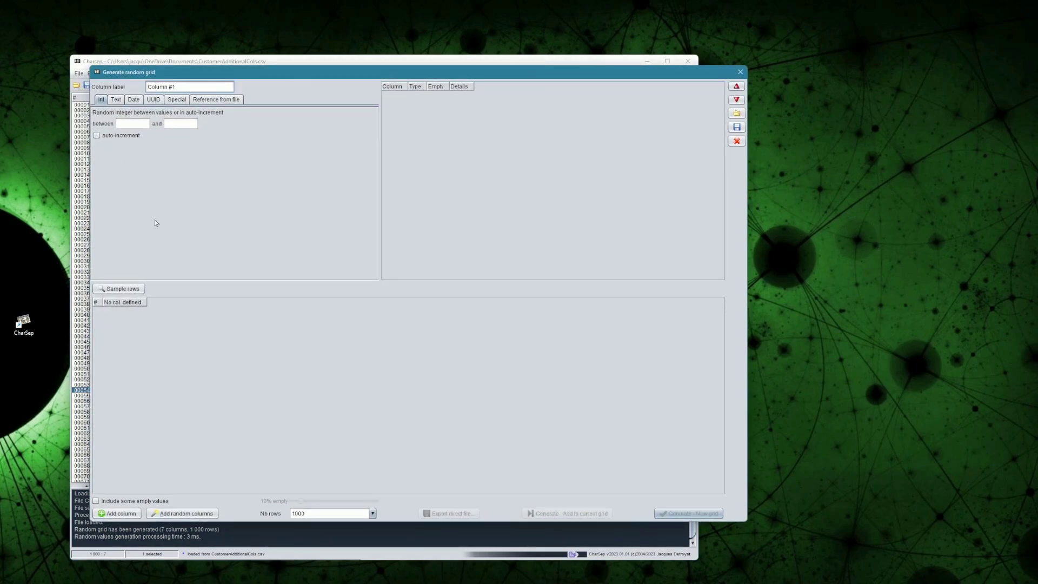
{"action": "left_click", "coordinate": [195, 513]}
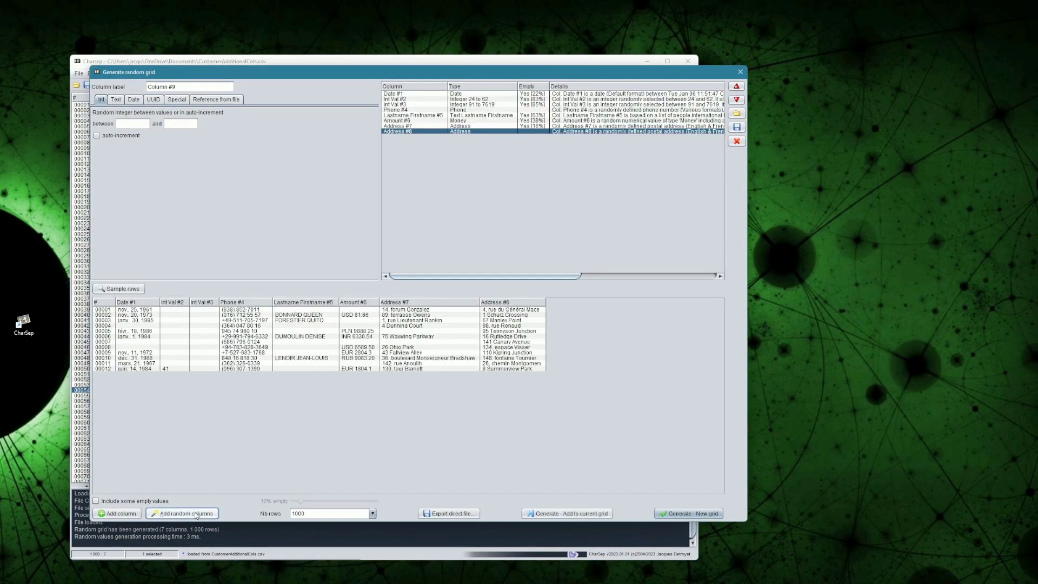
{"action": "left_click", "coordinate": [195, 514]}
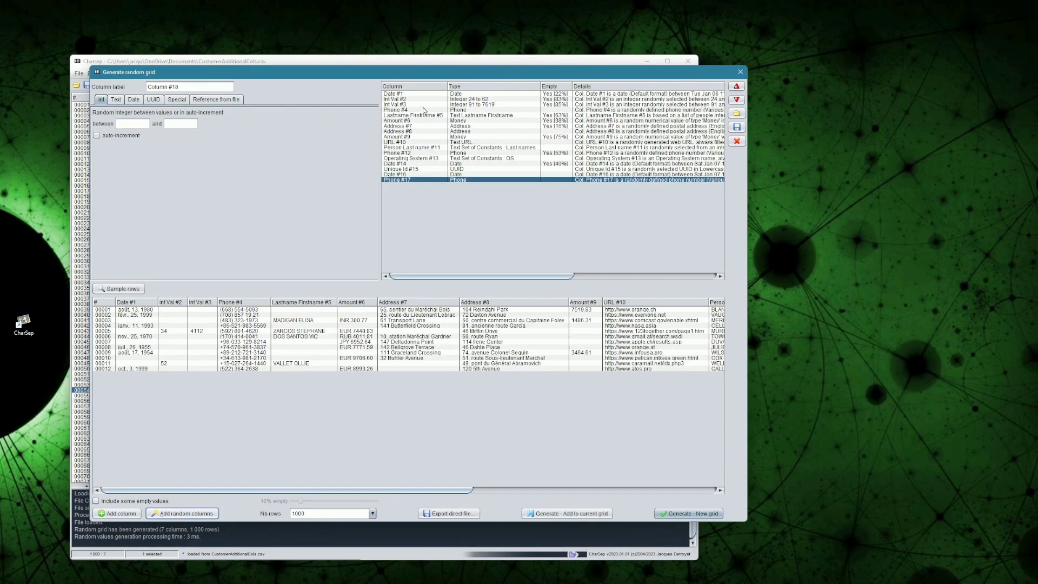
{"action": "left_click", "coordinate": [710, 514]}
{"action": "left_click_drag", "start_coordinate": [449, 143], "coordinate": [439, 321]}
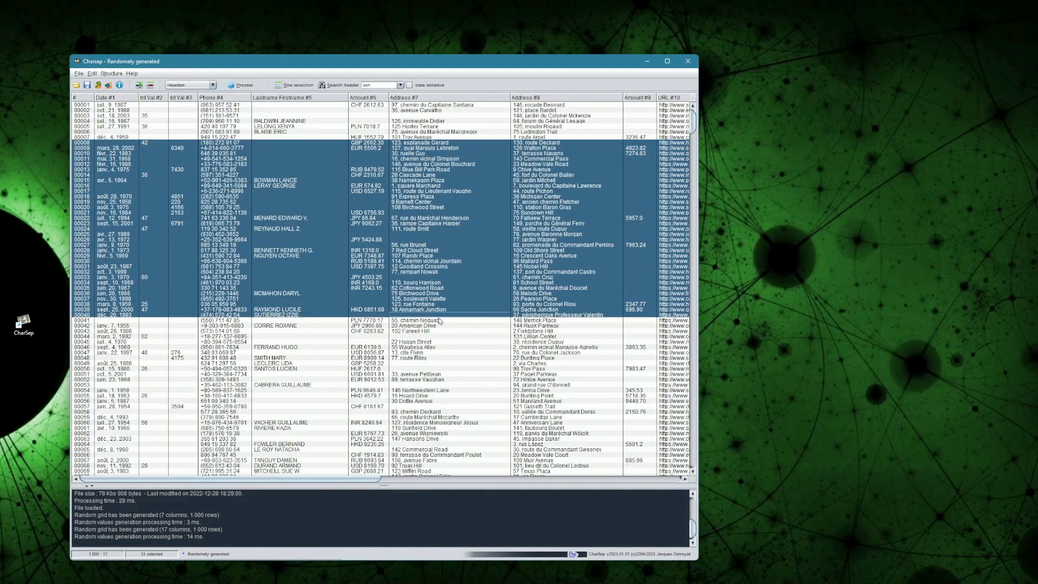
Step: Start a new random grid definition and load its columns from the saved control file CustomersProfile.ccn
{"action": "left_click", "coordinate": [78, 74]}
{"action": "left_click", "coordinate": [99, 136]}
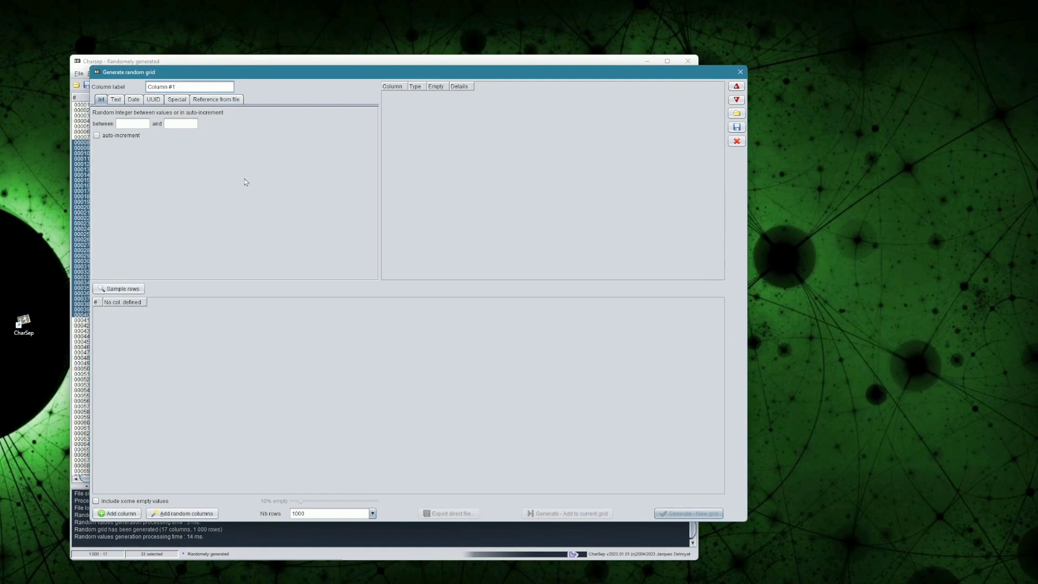
{"action": "left_click", "coordinate": [737, 115]}
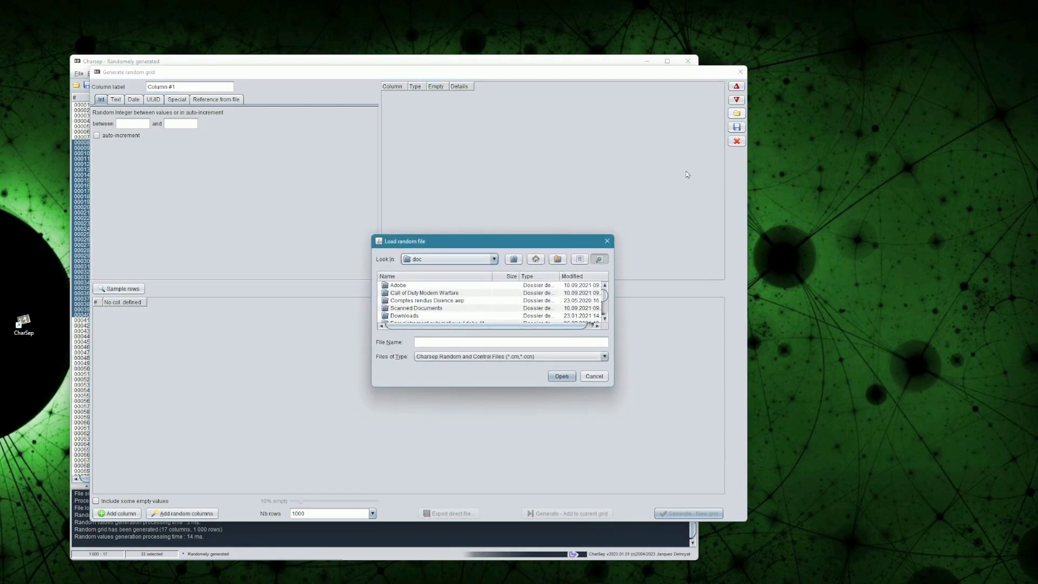
{"action": "left_click_drag", "start_coordinate": [610, 387], "coordinate": [707, 522]}
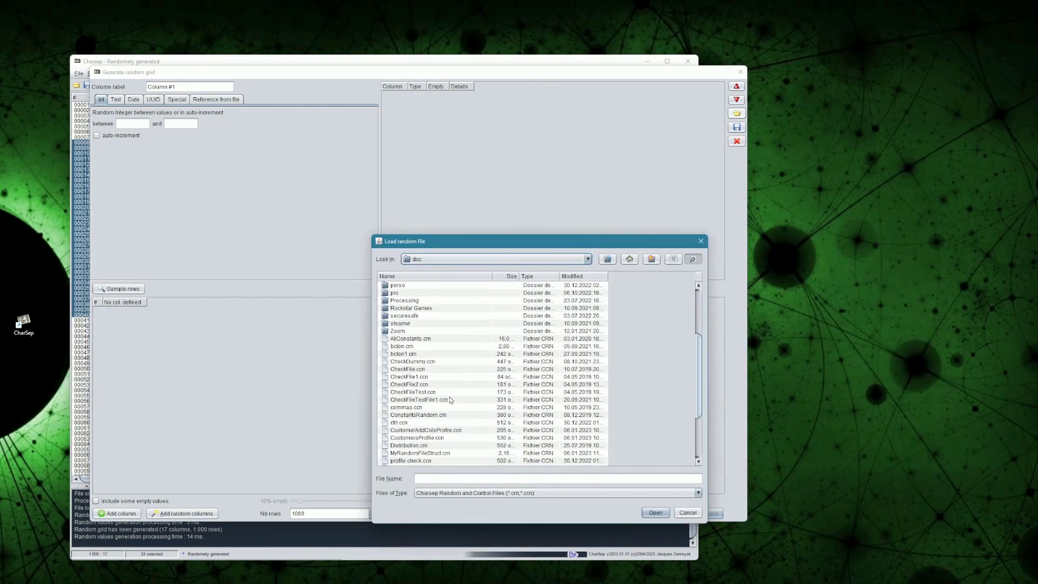
{"action": "scroll", "coordinate": [450, 400], "scroll_direction": "down", "scroll_amount": 4}
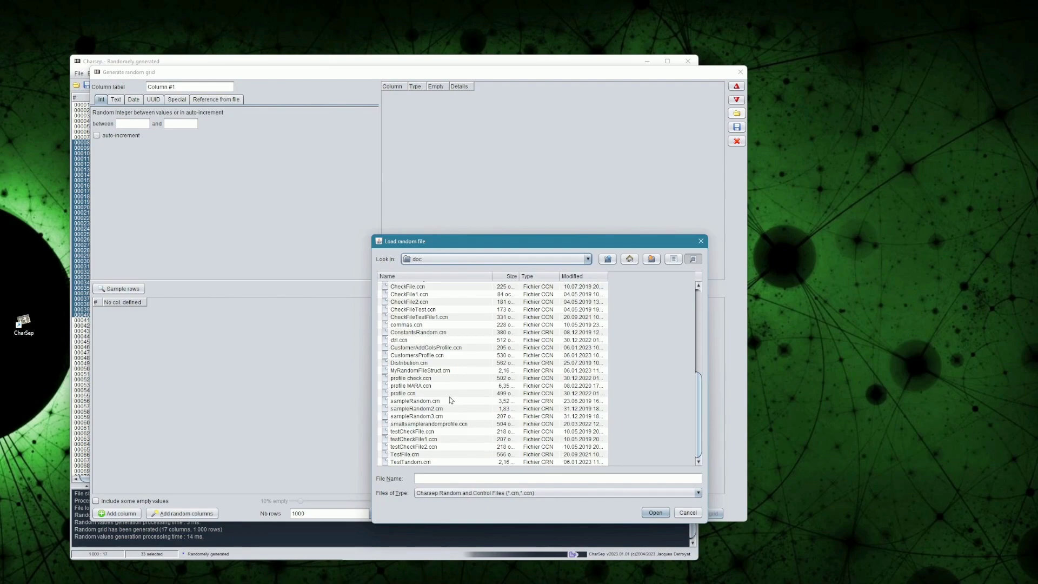
{"action": "double_click", "coordinate": [443, 355]}
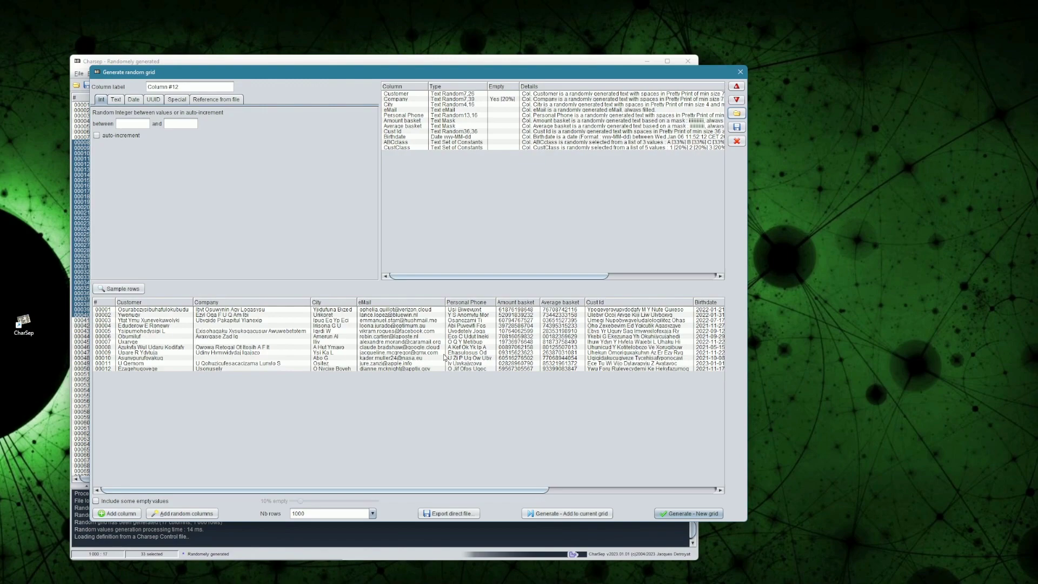
{"action": "left_click", "coordinate": [738, 114]}
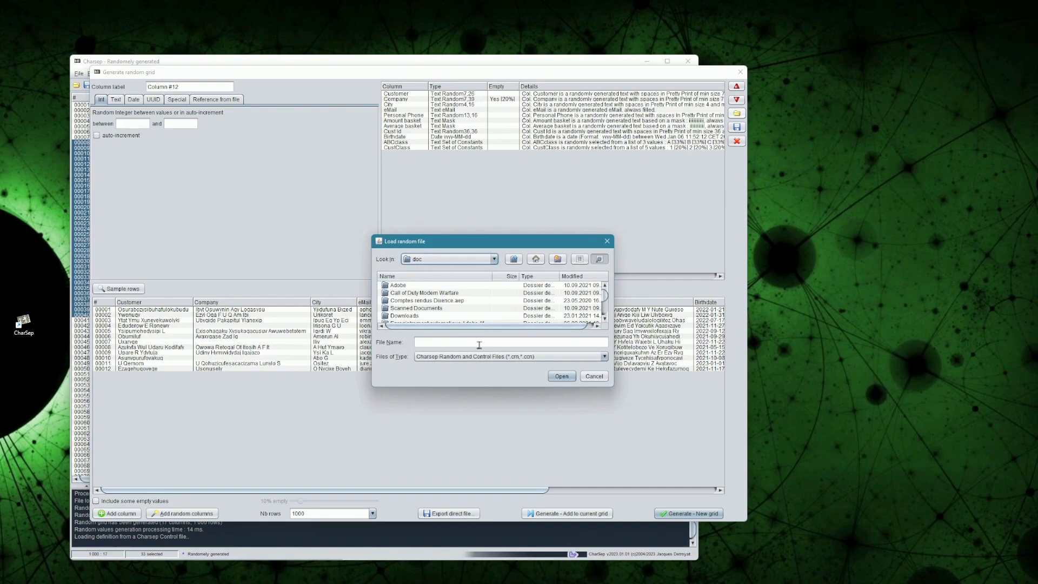
{"action": "left_click", "coordinate": [590, 376]}
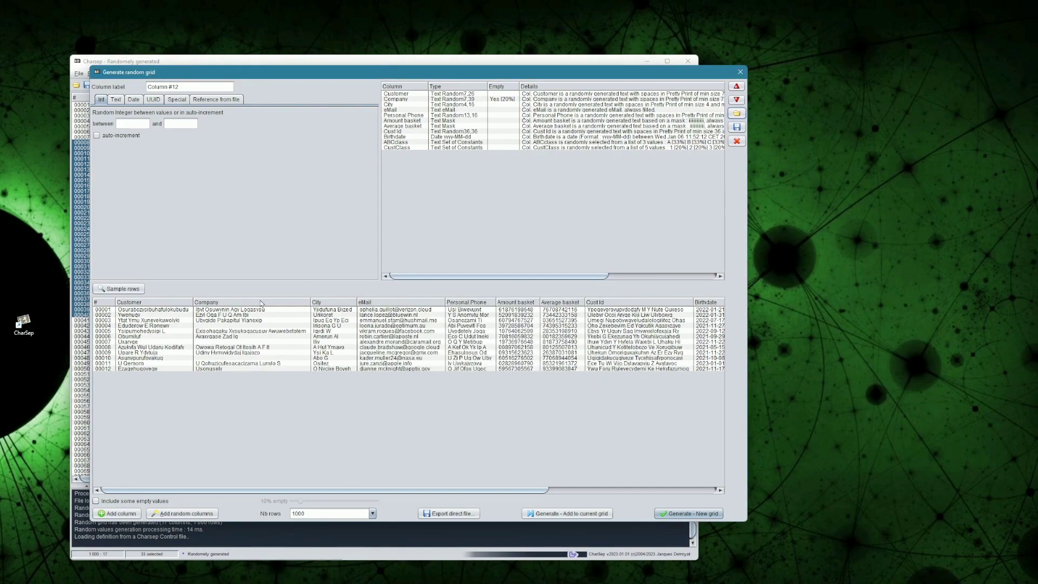
Step: Generate 1000 rows from the loaded customer definition in a new grid and look over the values through the CustClass column
{"action": "left_click_drag", "start_coordinate": [291, 491], "coordinate": [456, 491]}
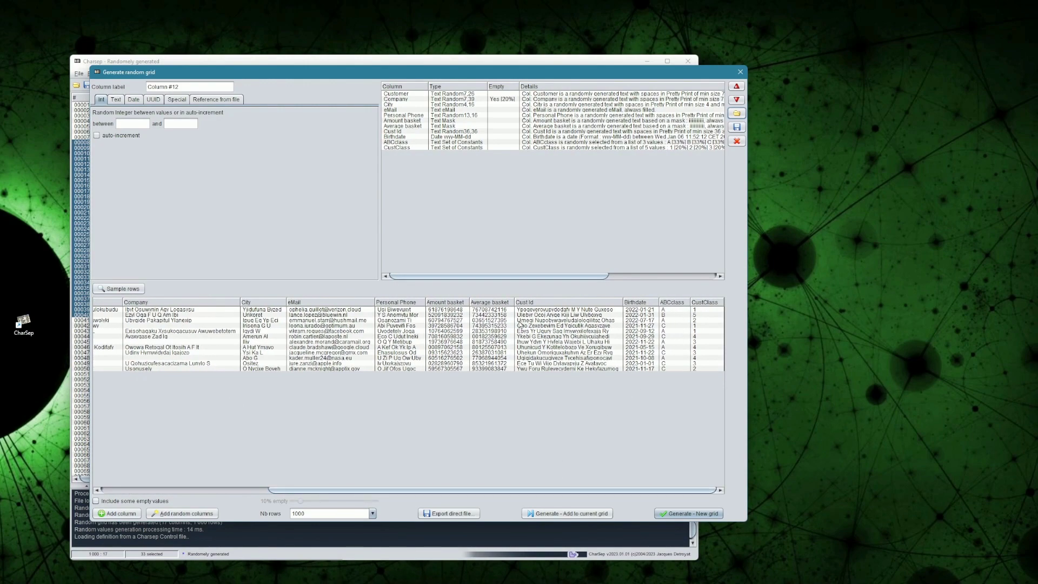
{"action": "left_click", "coordinate": [690, 514]}
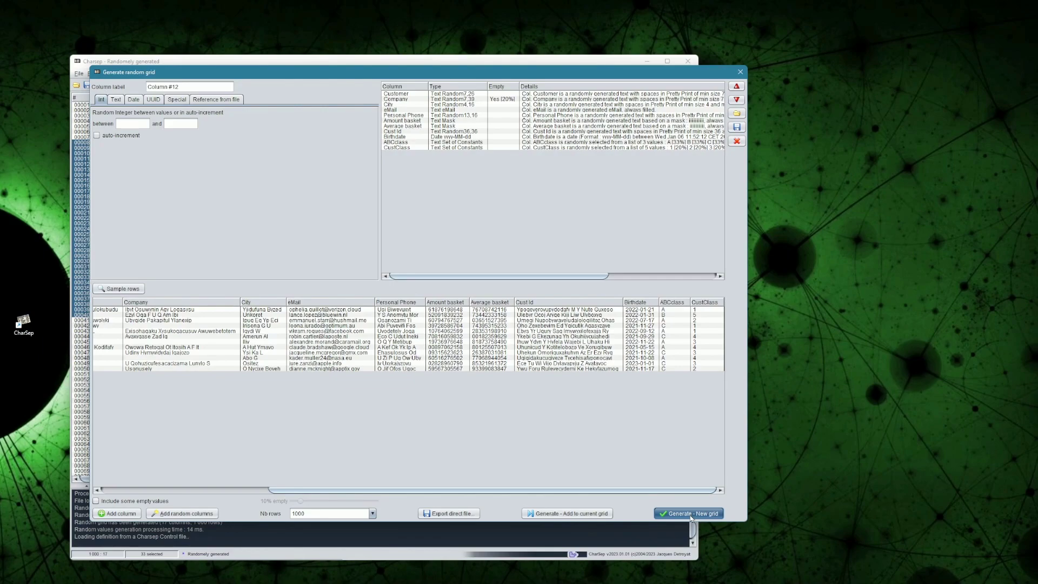
{"action": "left_click_drag", "start_coordinate": [268, 139], "coordinate": [284, 266]}
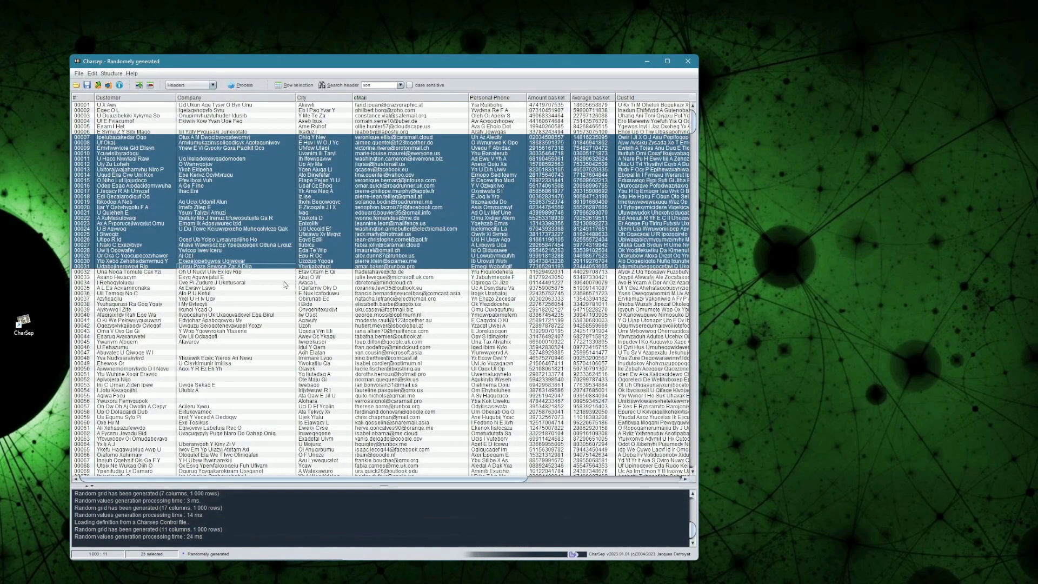
{"action": "left_click_drag", "start_coordinate": [299, 480], "coordinate": [411, 481]}
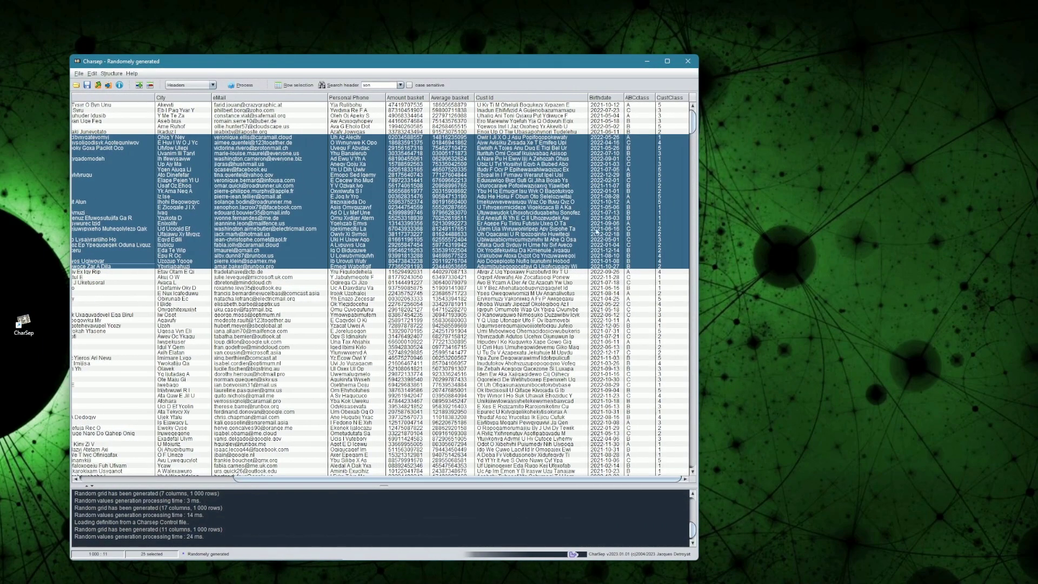
{"action": "left_click_drag", "start_coordinate": [651, 380], "coordinate": [652, 320]}
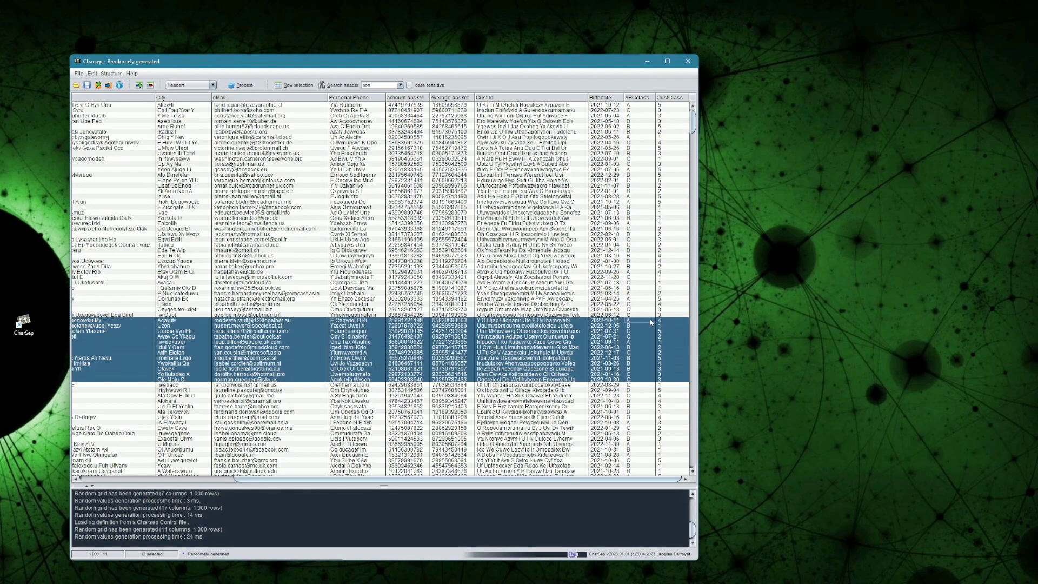
{"action": "left_click", "coordinate": [650, 235]}
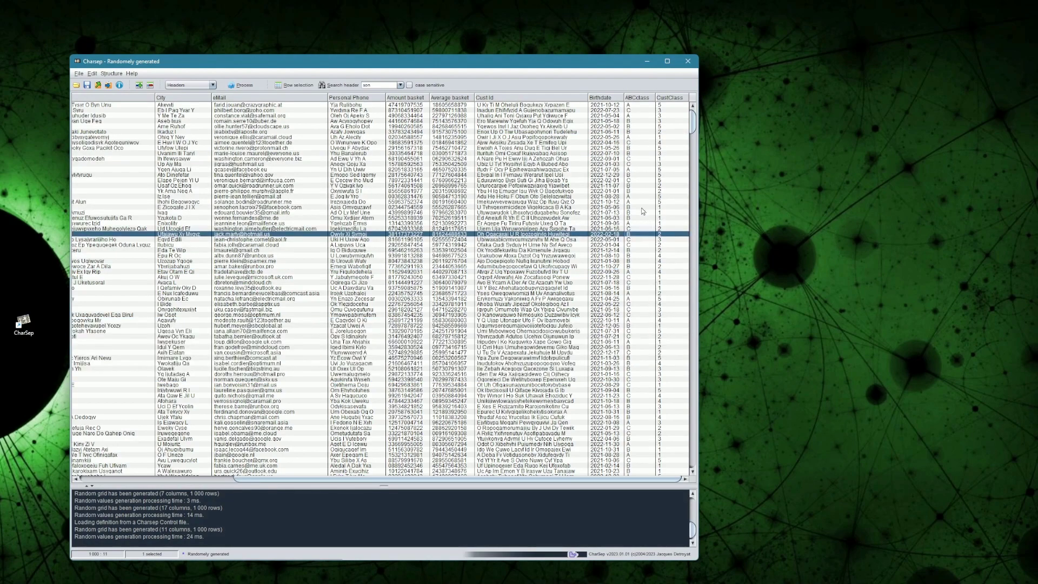